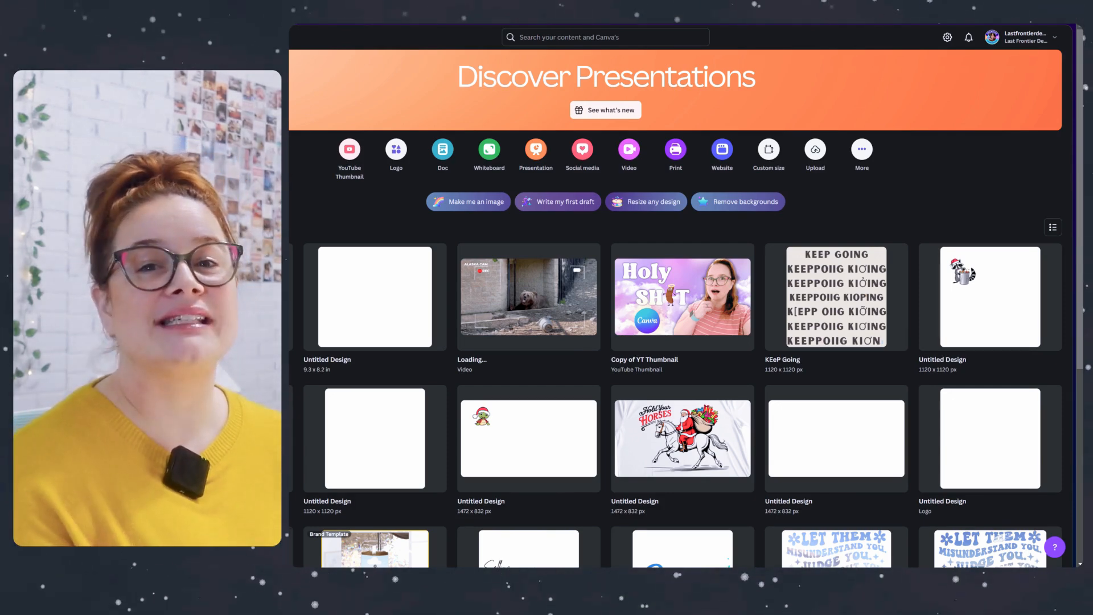
Create a new custom-size design measuring 3000 × 3000 px
left_click(768, 151)
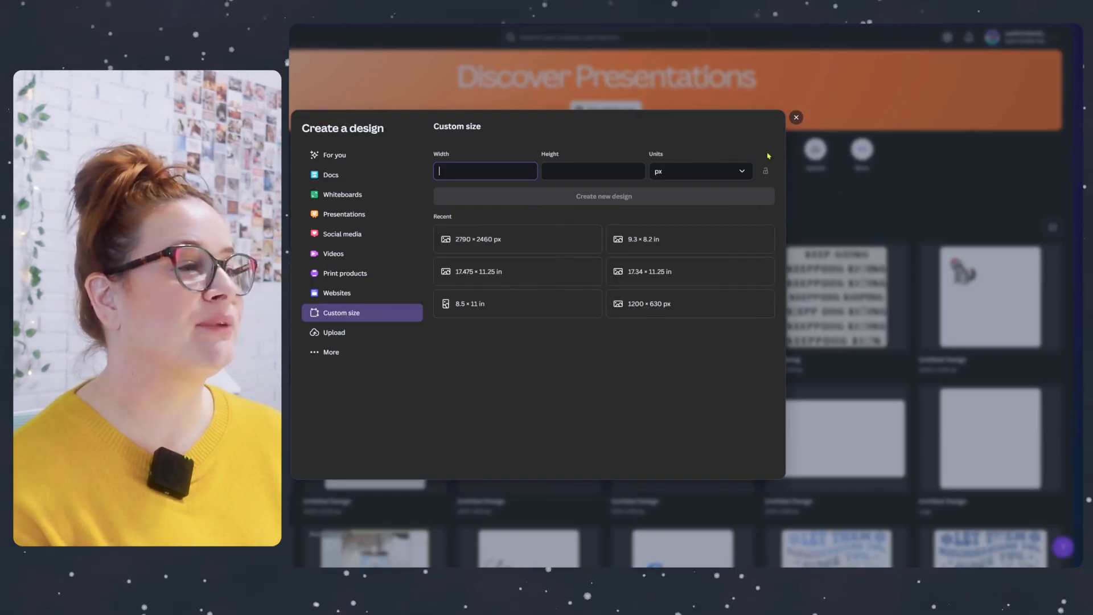
type("3000")
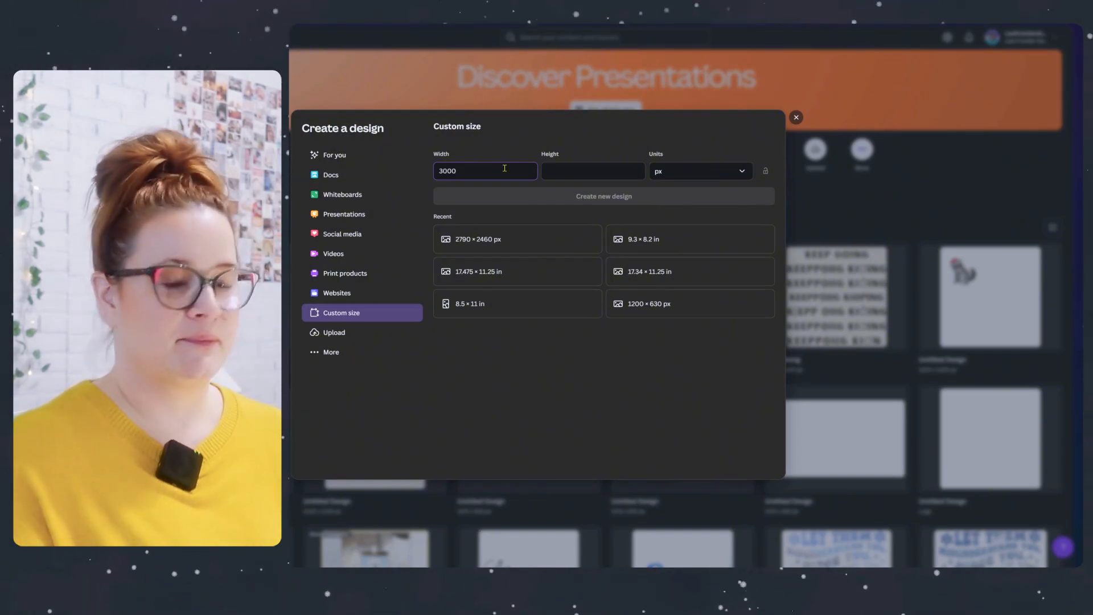
key("Tab")
type("3000")
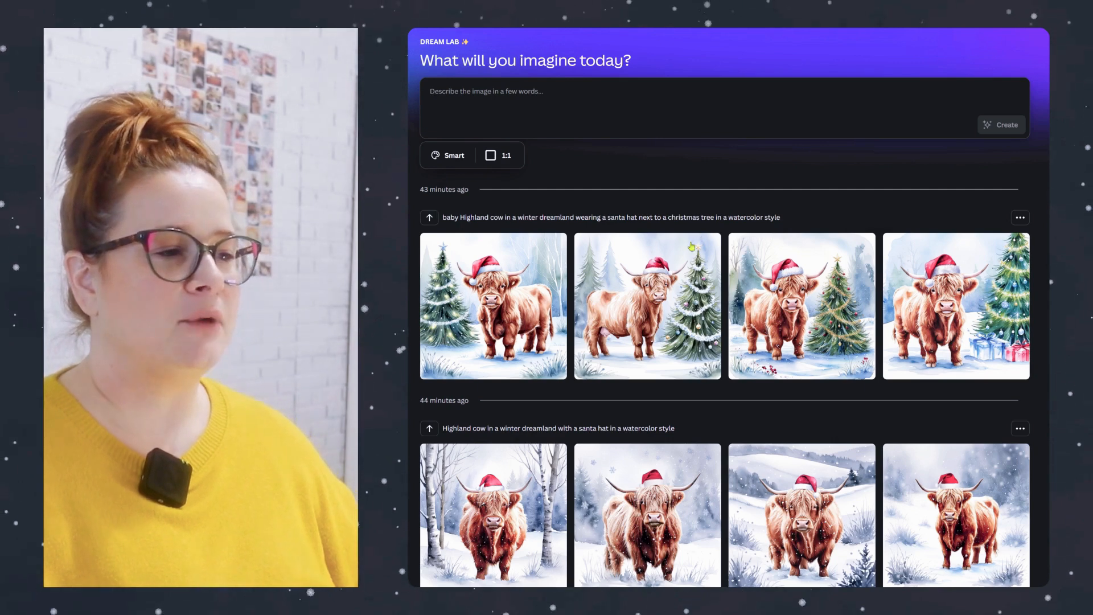
mouse_move(805, 328)
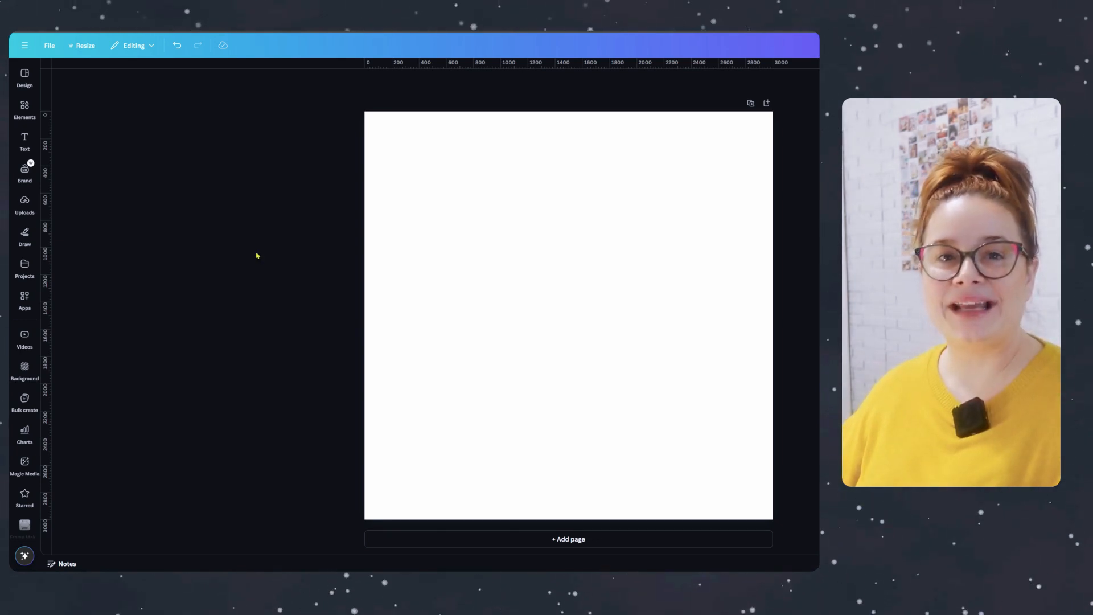
Search the elements for "grid" and add the grid with two side-by-side vertical cells to the page
left_click(25, 139)
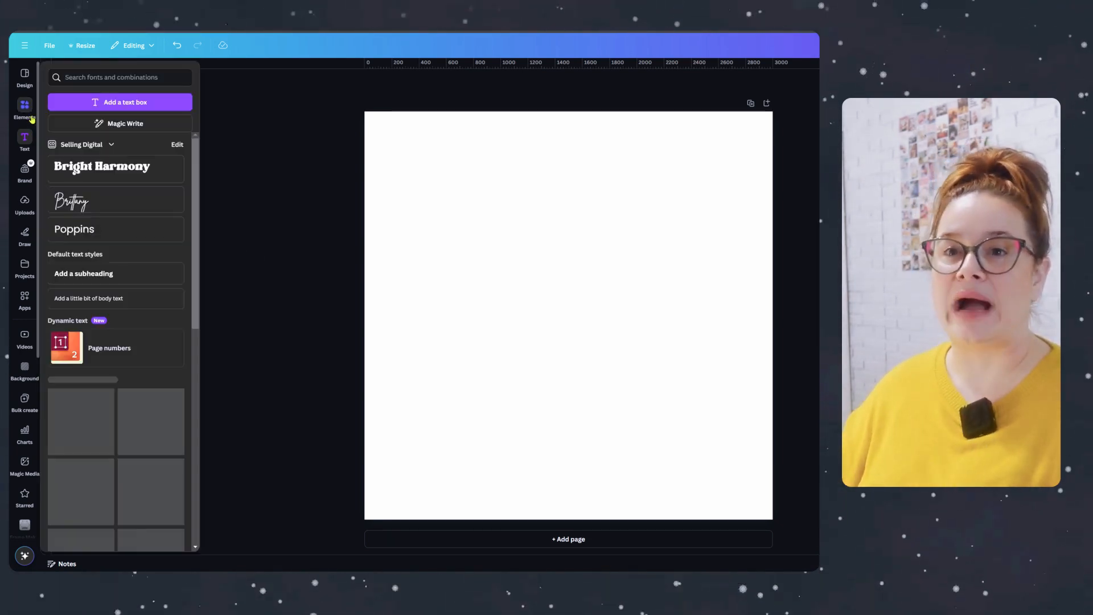
left_click(27, 111)
left_click(102, 76)
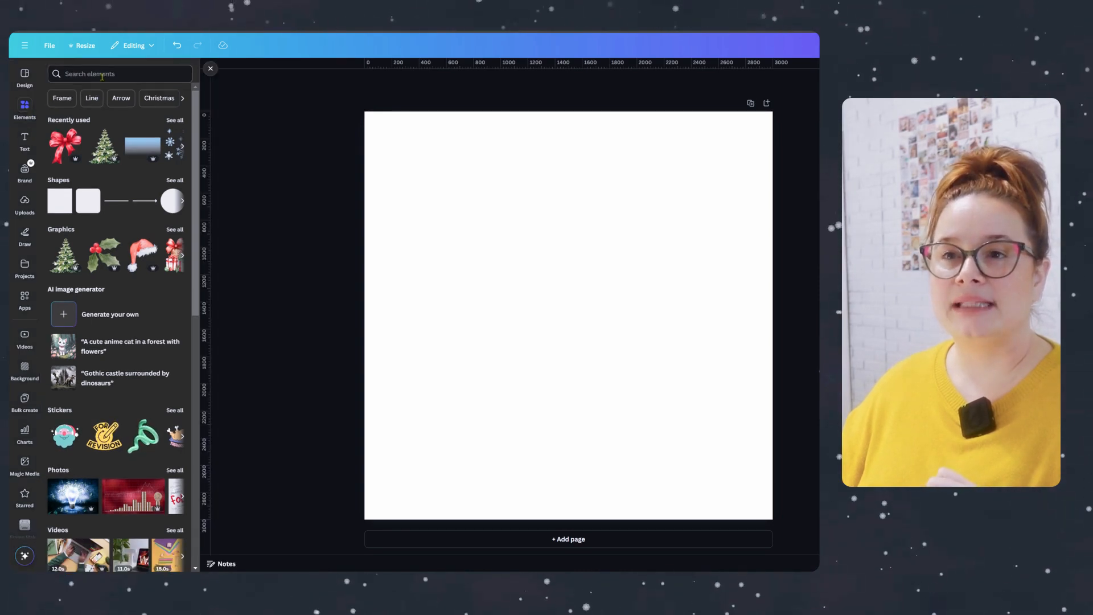
type("grid")
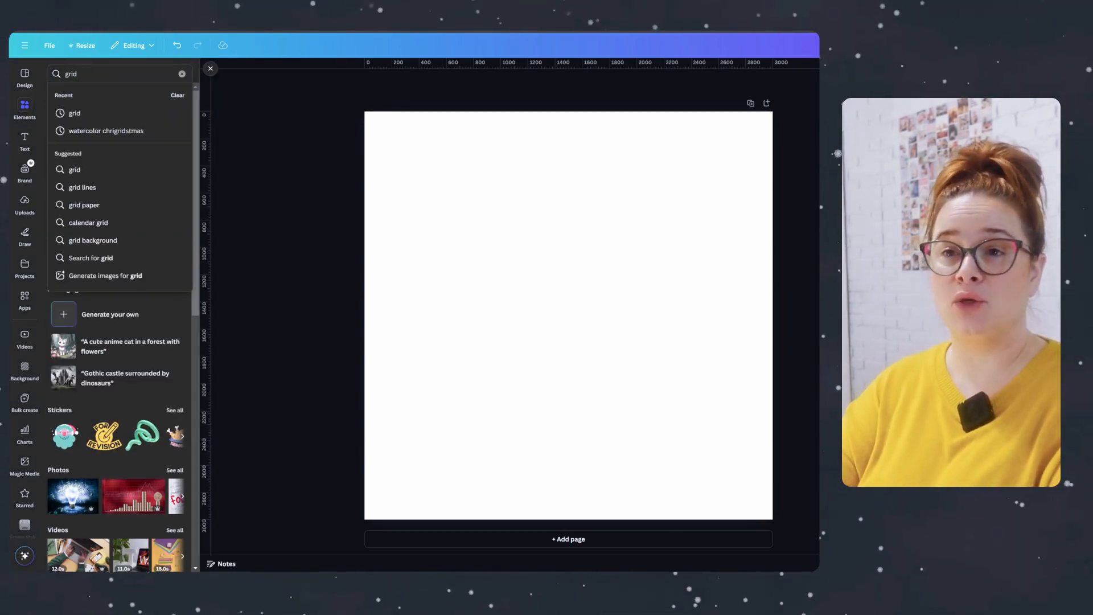
key("Return")
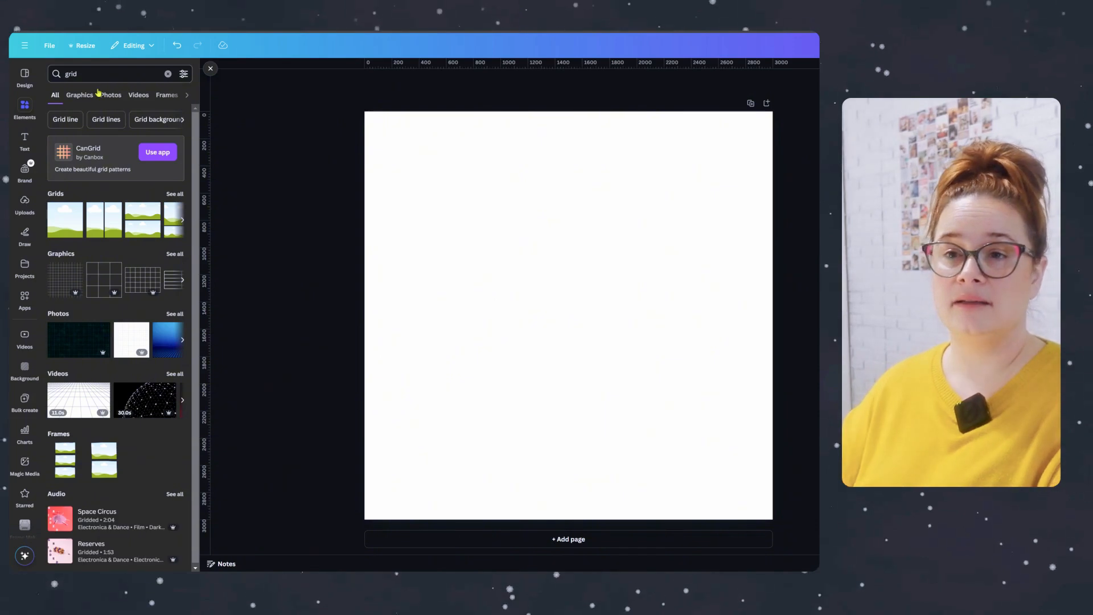
left_click(94, 226)
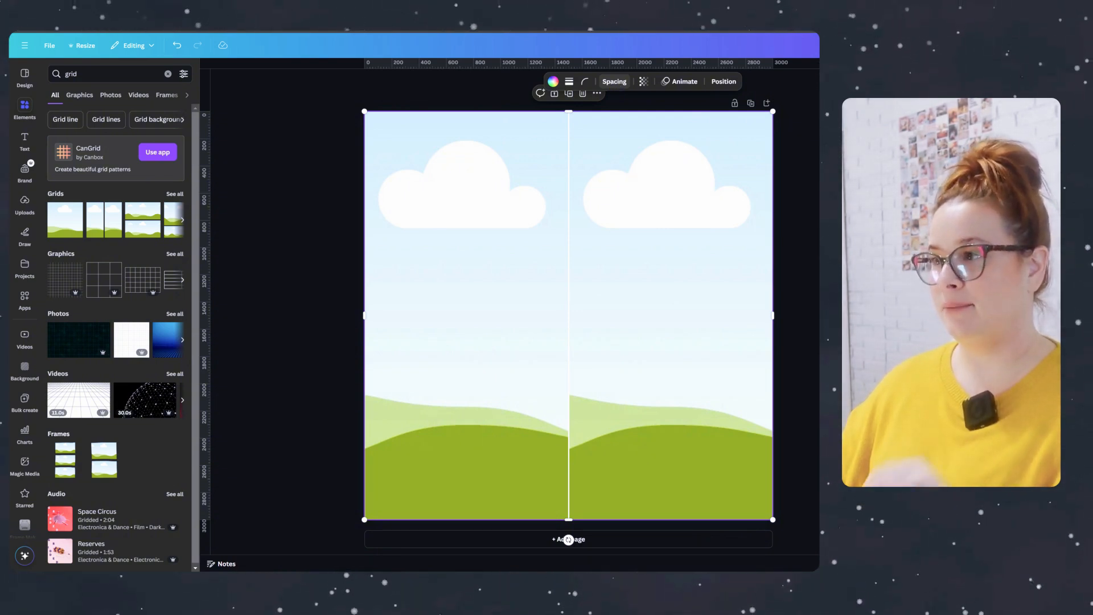
Set the two-cell grid's spacing to 0
left_click(614, 82)
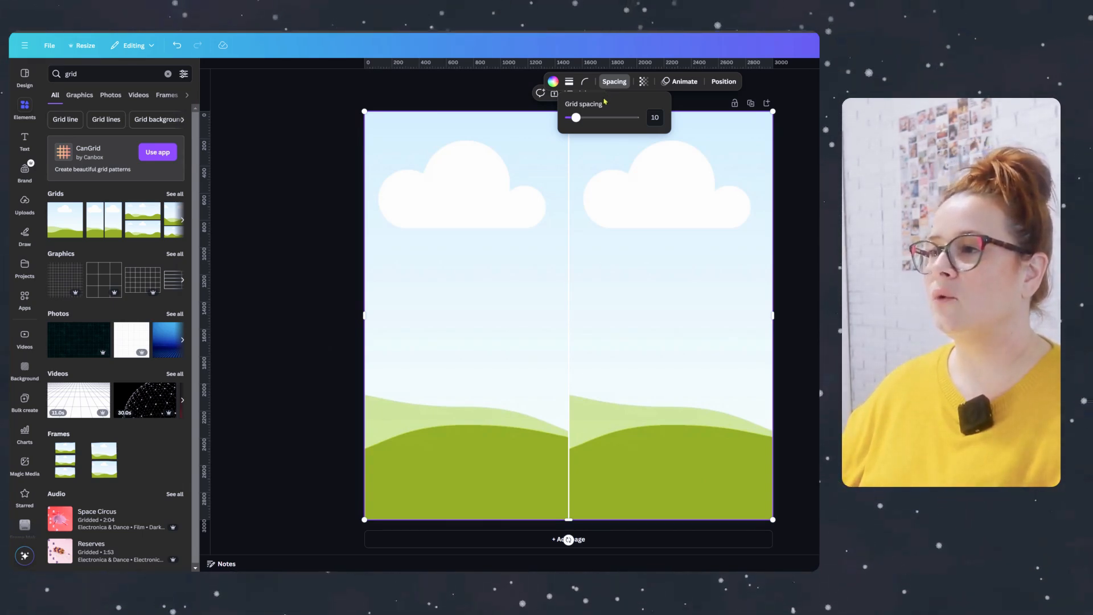
left_click_drag(575, 118, 553, 119)
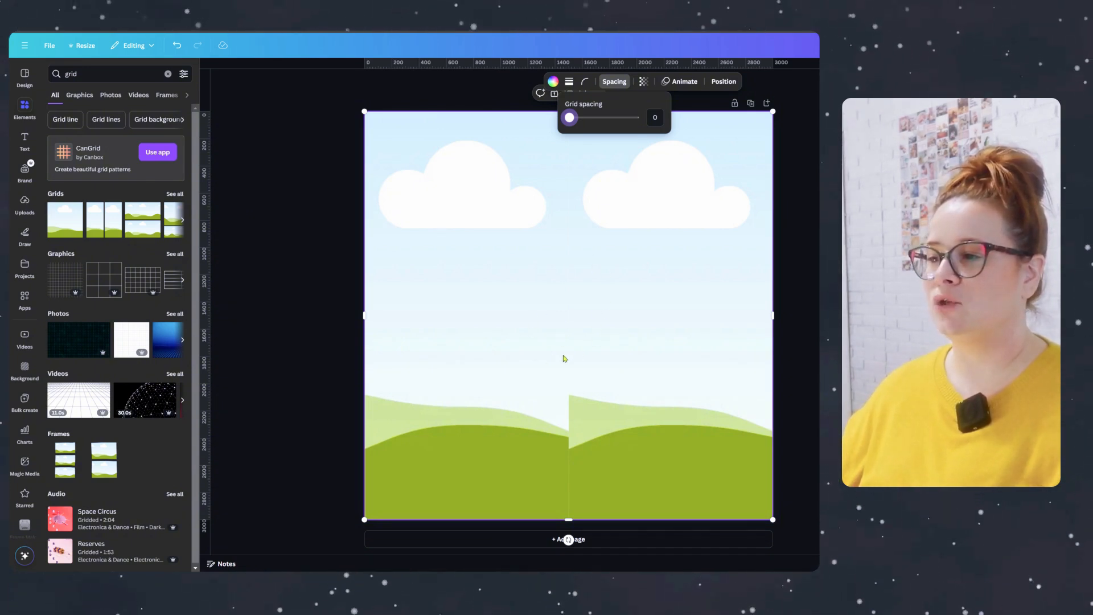
left_click(578, 298)
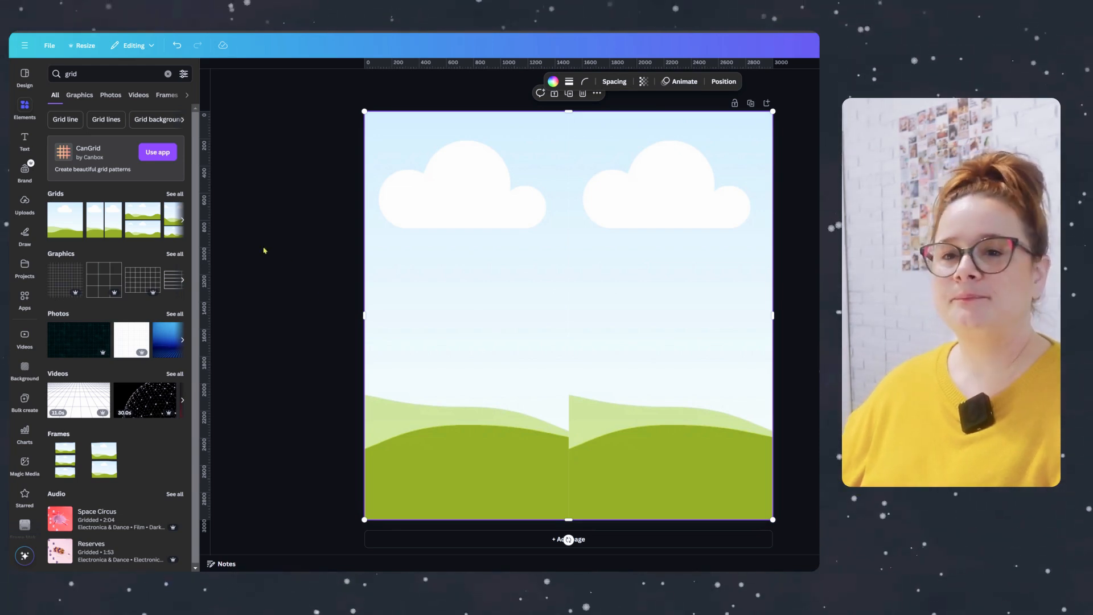
Fill the grid's left cell with the uploaded Highland cow image and shift its crop so the image's right half with the Christmas tree shows
left_click(25, 203)
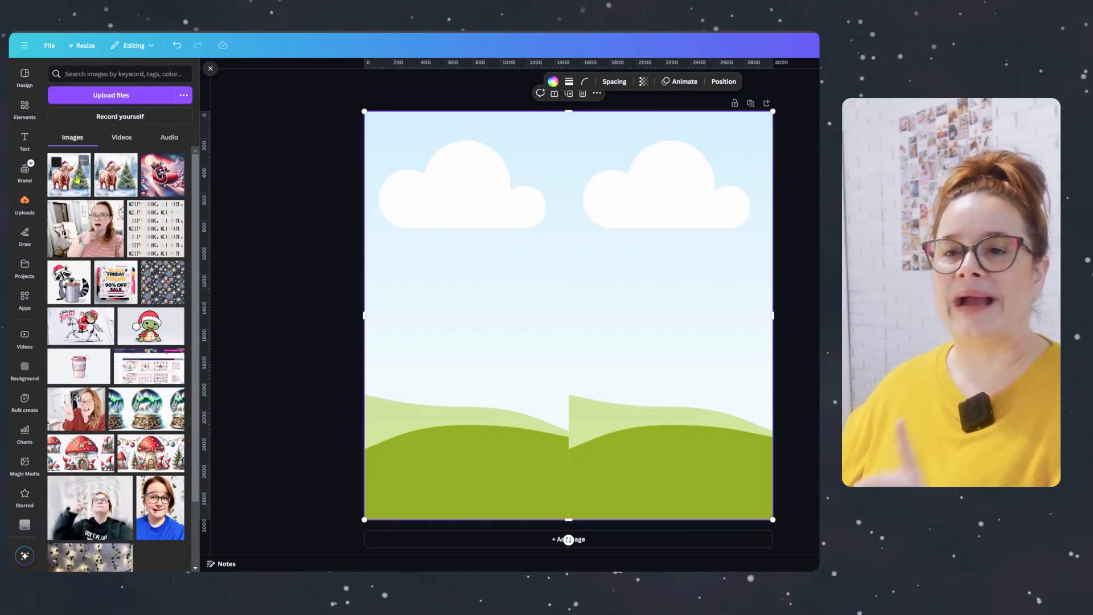
left_click_drag(77, 180, 387, 284)
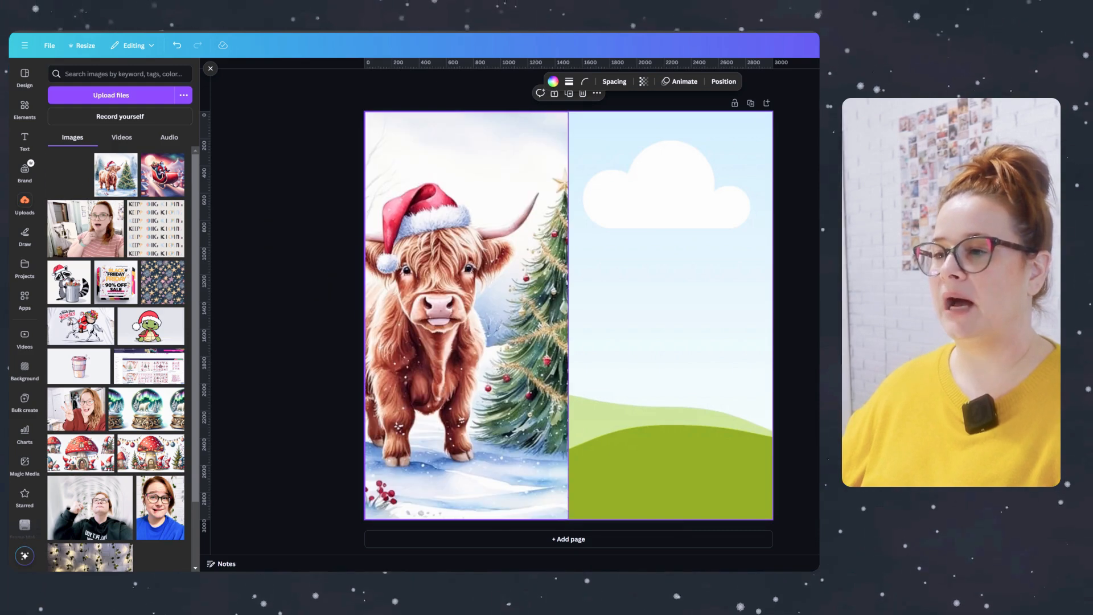
left_click(493, 305)
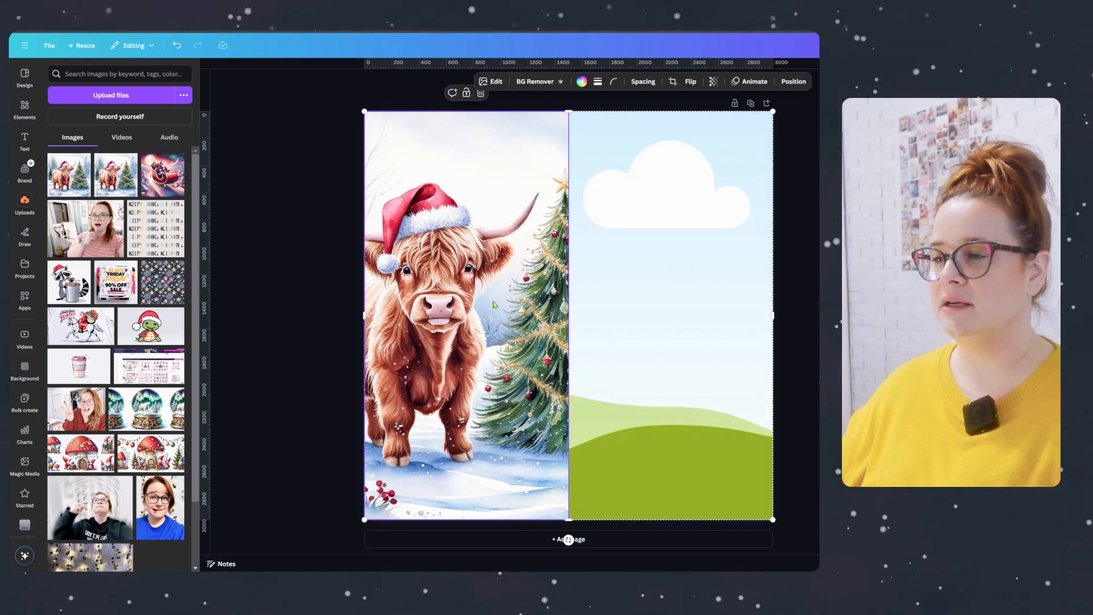
double_click(493, 304)
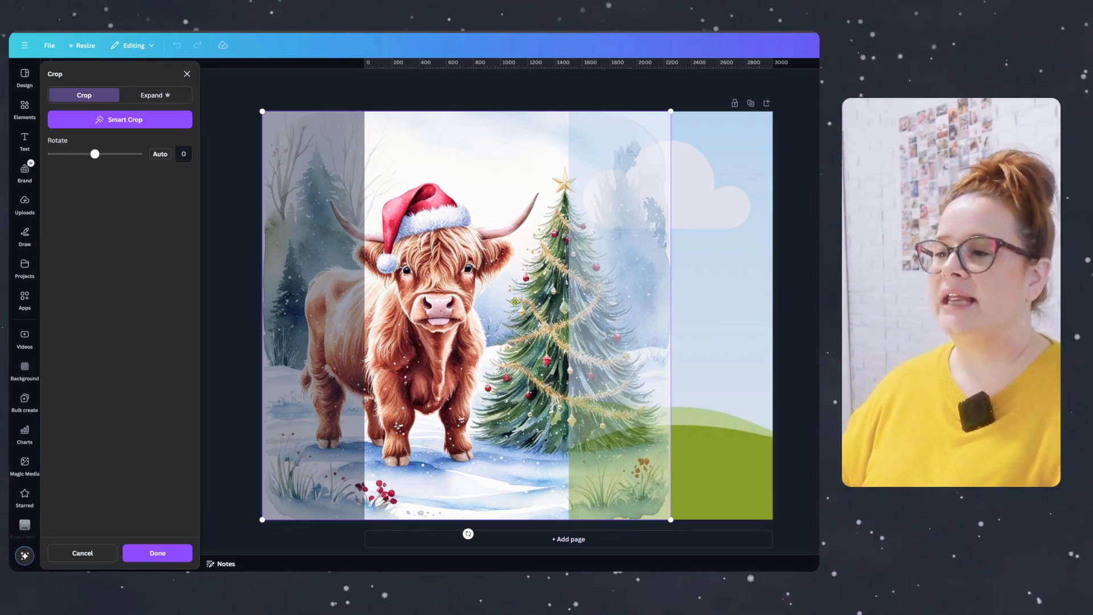
left_click_drag(522, 302, 325, 317)
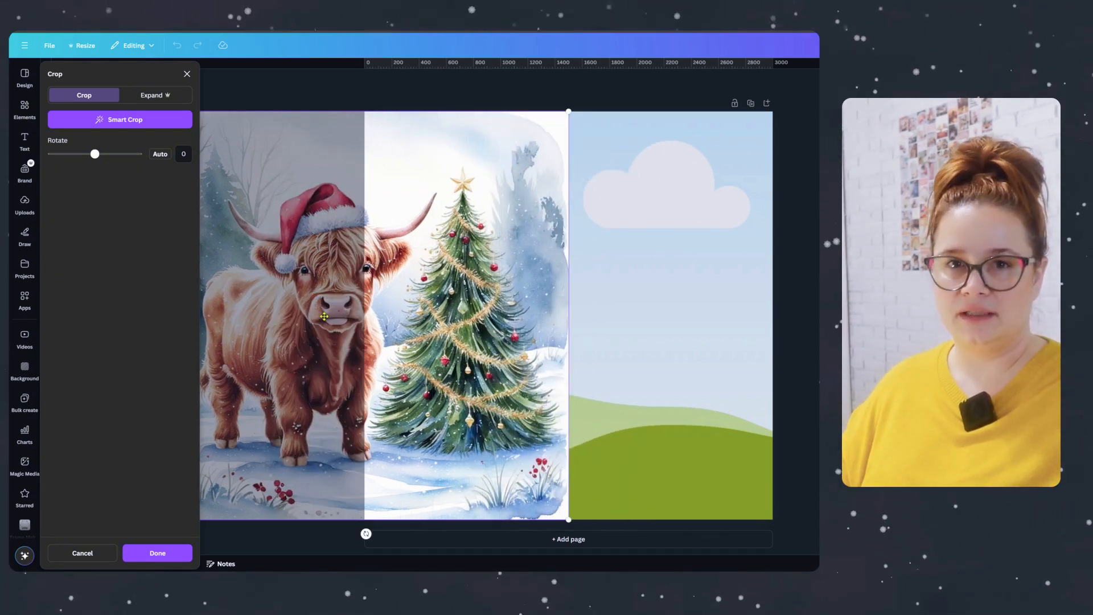
left_click(619, 332)
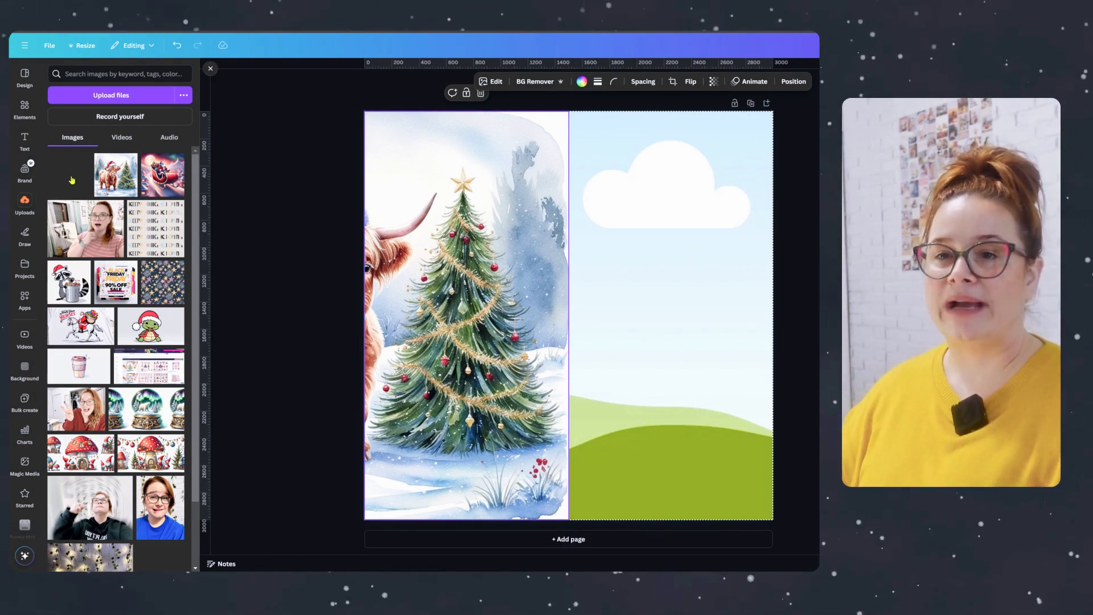
Fill the grid's right cell with the same Highland cow image and shift its crop so the image's left half shows
left_click_drag(73, 189, 551, 333)
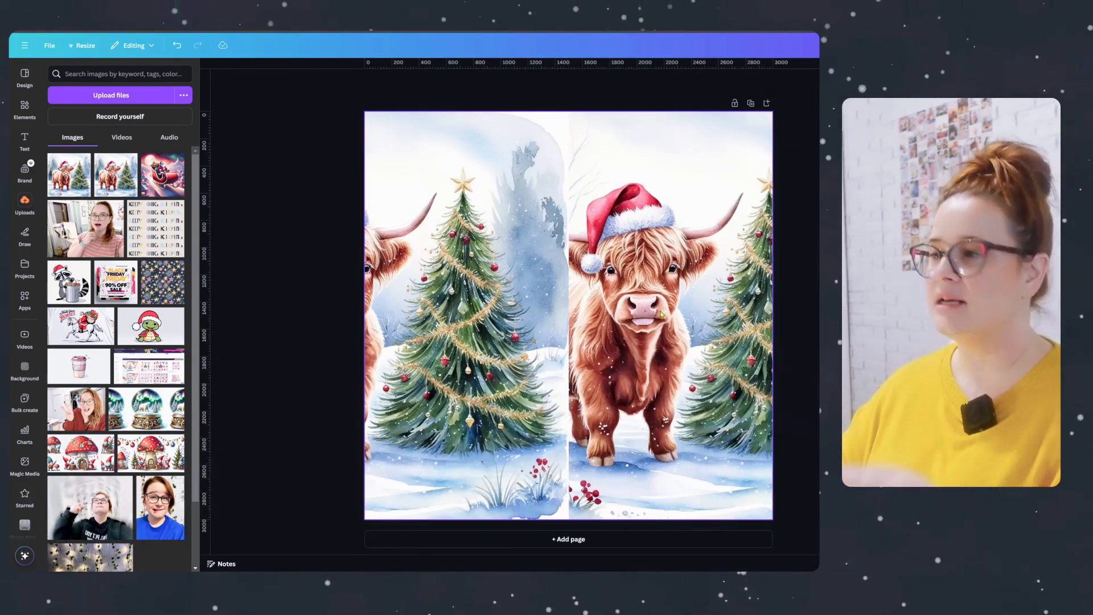
double_click(620, 312)
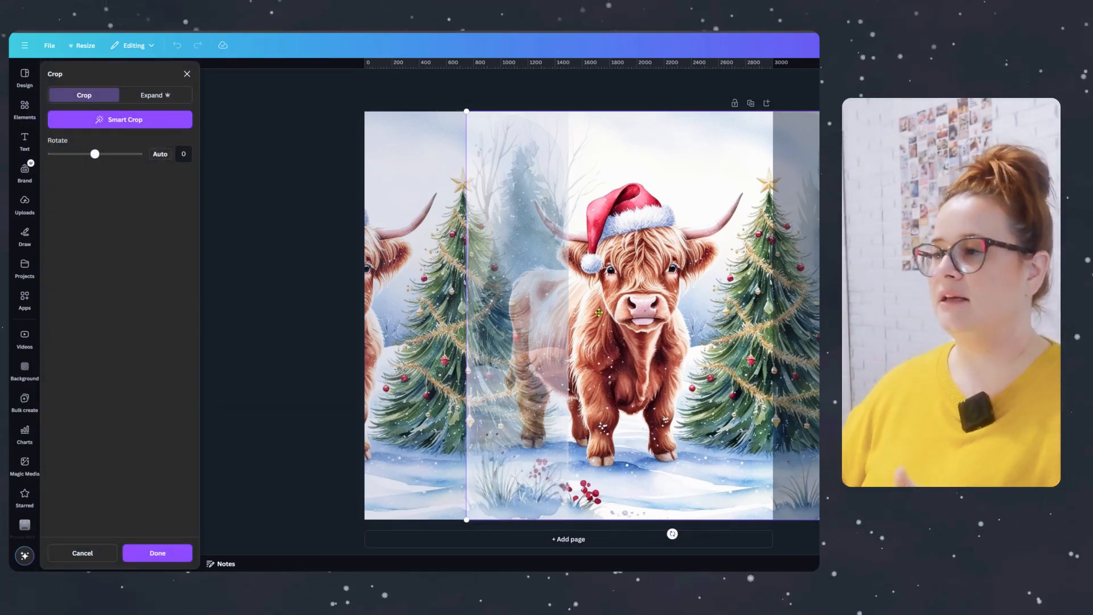
left_click_drag(595, 312, 697, 322)
left_click(310, 331)
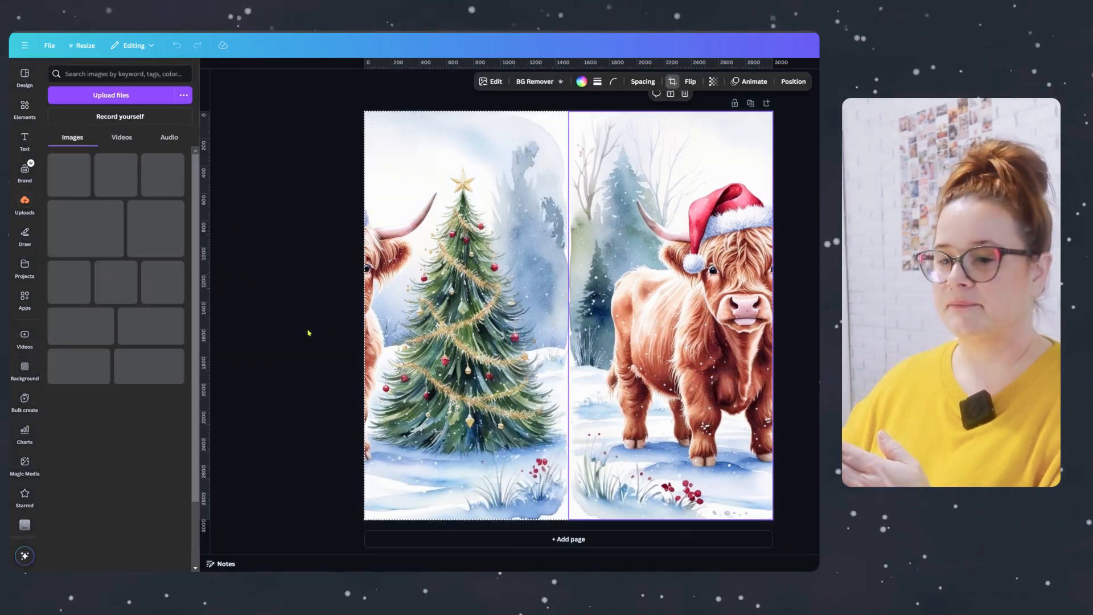
left_click(301, 281)
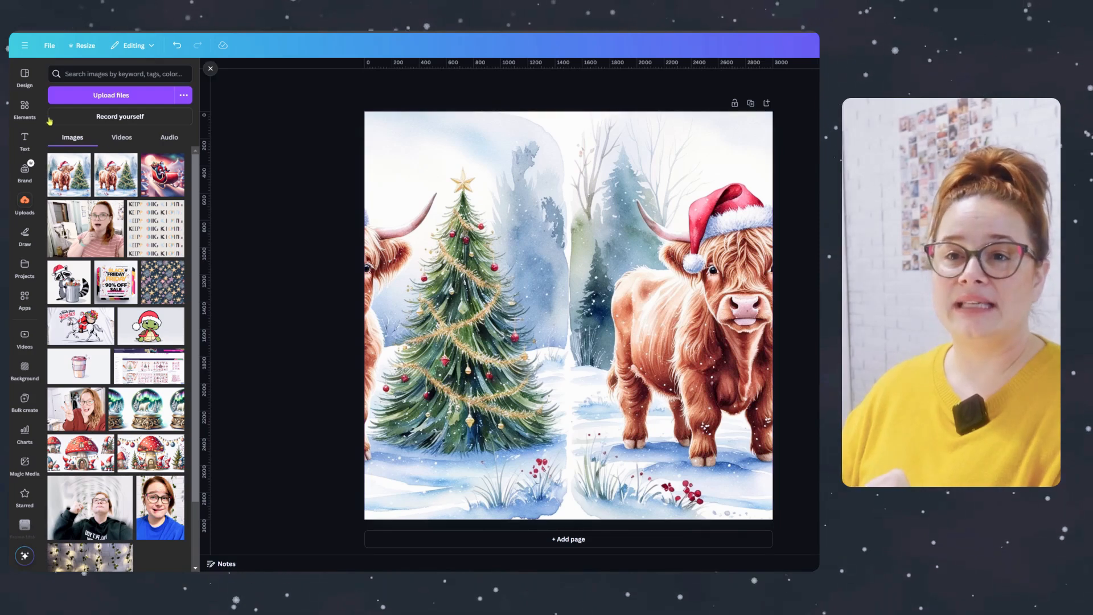
Clear the grid search in the elements library to return to the recently used graphics
left_click(26, 110)
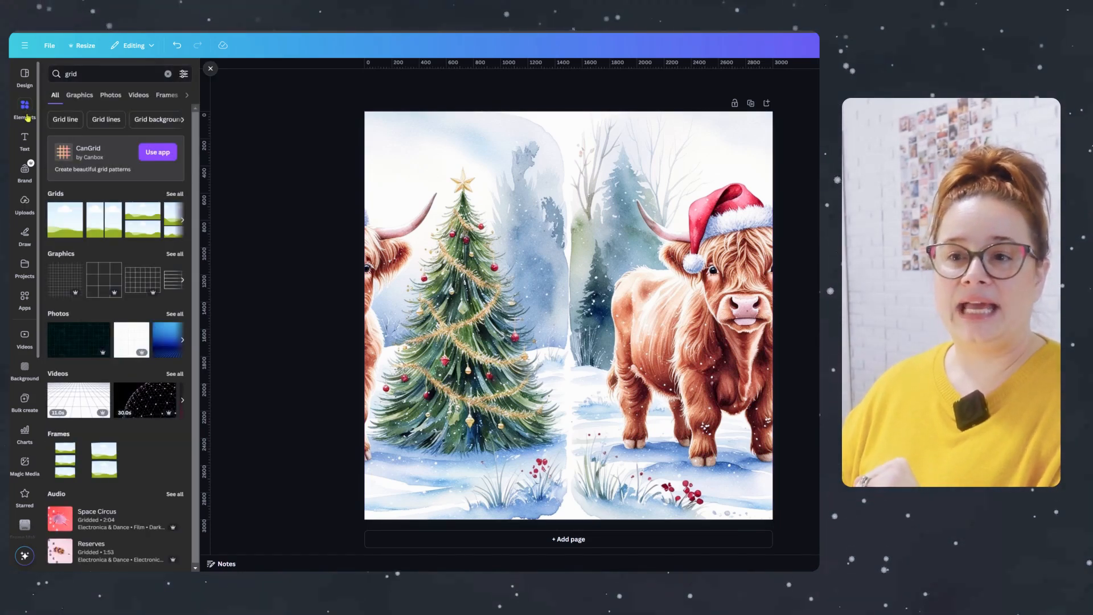
left_click(80, 95)
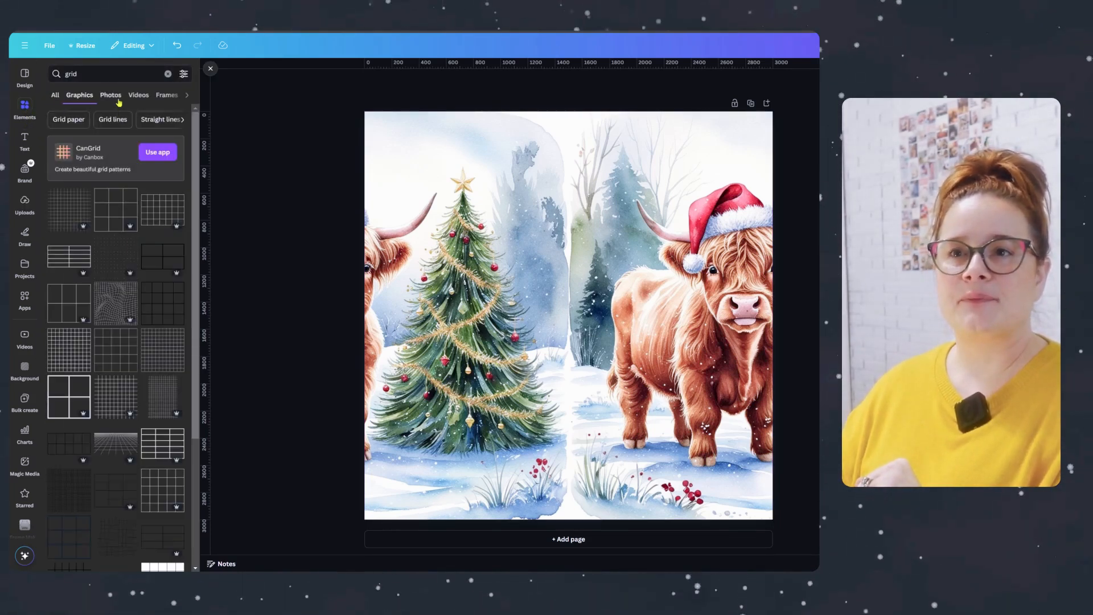
left_click(110, 95)
left_click(56, 95)
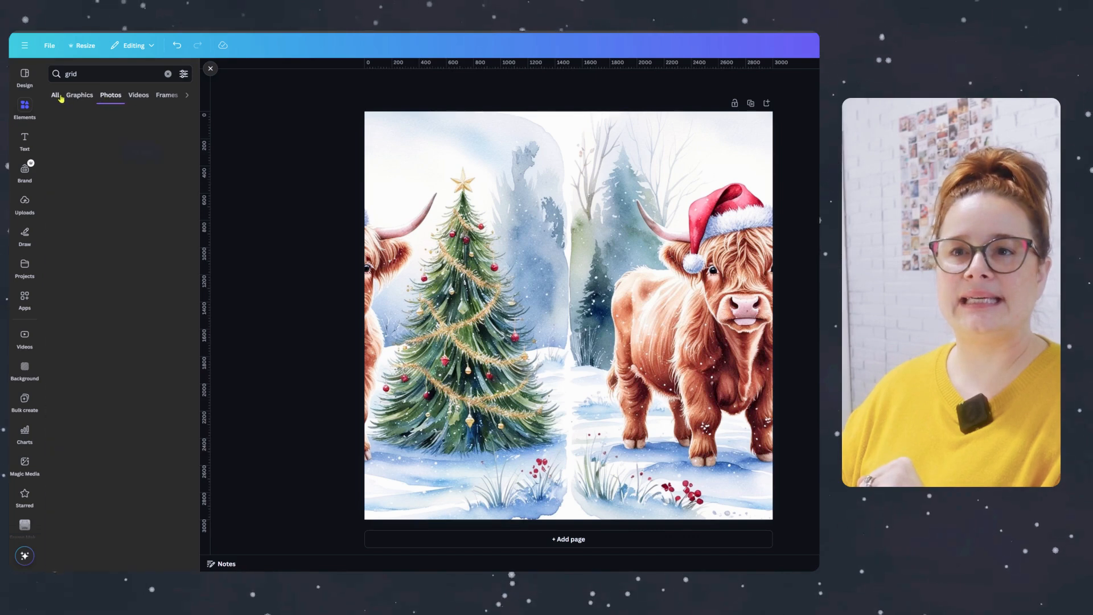
left_click(168, 74)
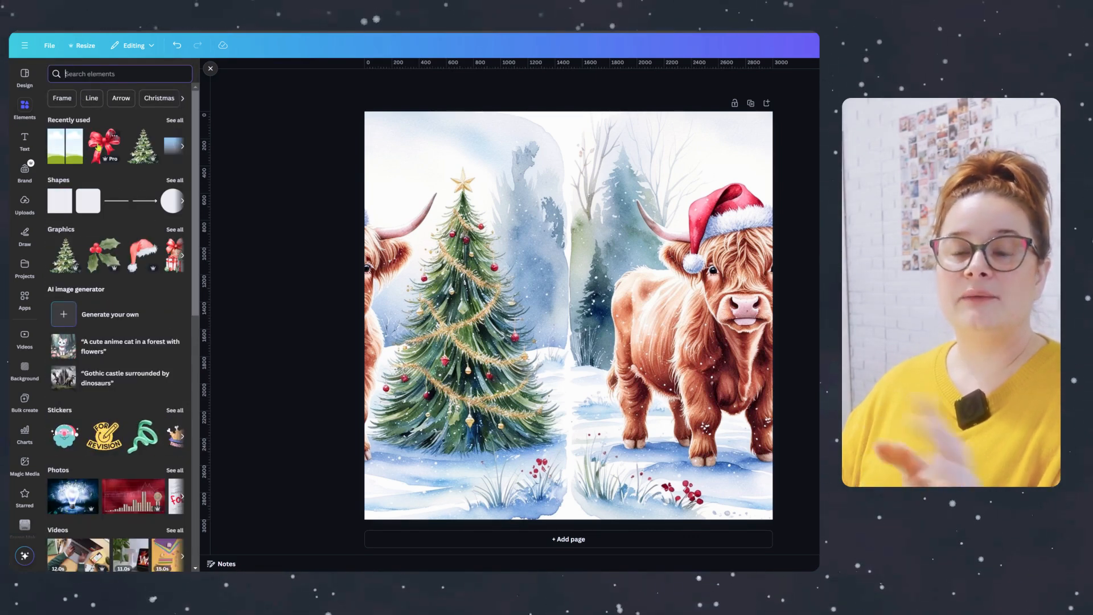
mouse_move(97, 146)
left_mouse_down()
mouse_move(211, 243)
mouse_move(410, 318)
mouse_move(455, 353)
mouse_move(310, 309)
mouse_move(438, 319)
mouse_move(332, 332)
mouse_move(632, 324)
mouse_move(473, 319)
mouse_move(199, 267)
mouse_move(117, 154)
left_mouse_up()
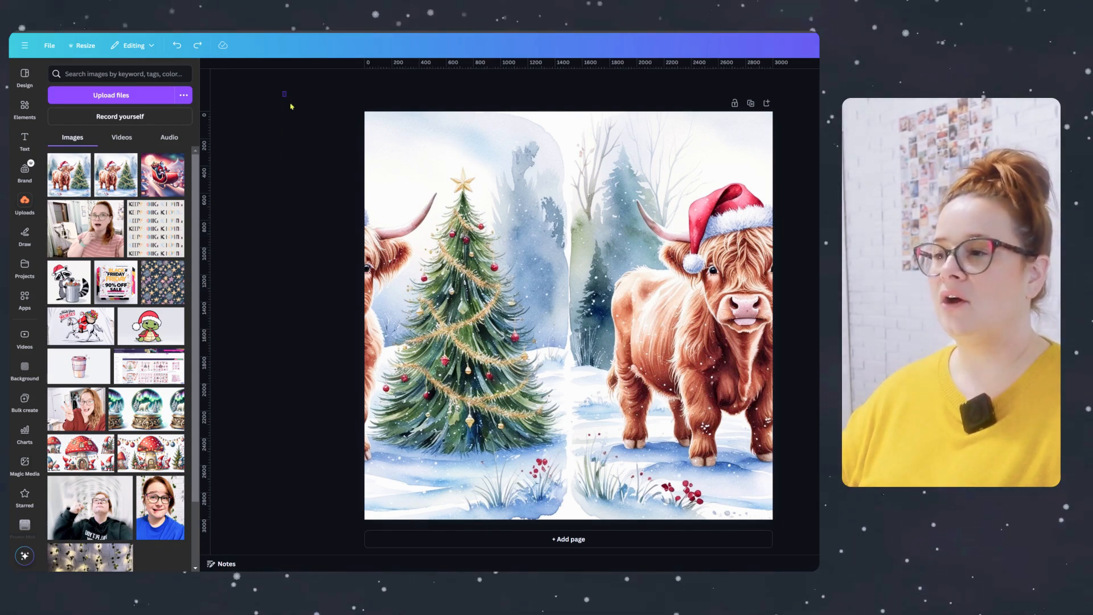
Delete the two-cell grid with its images so the page is empty
left_click_drag(291, 106, 763, 492)
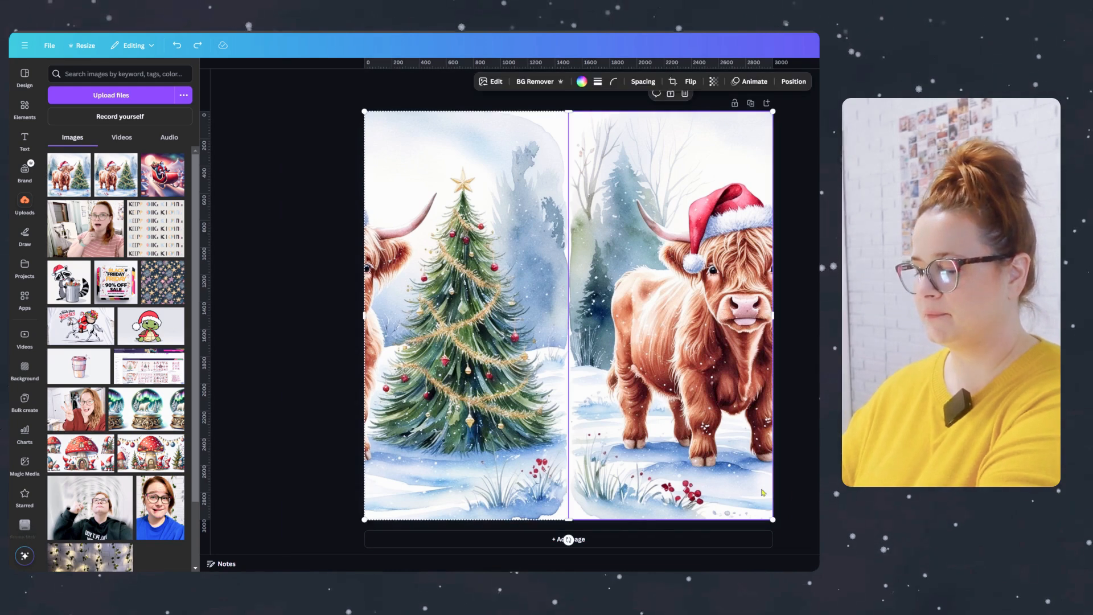
key("Delete")
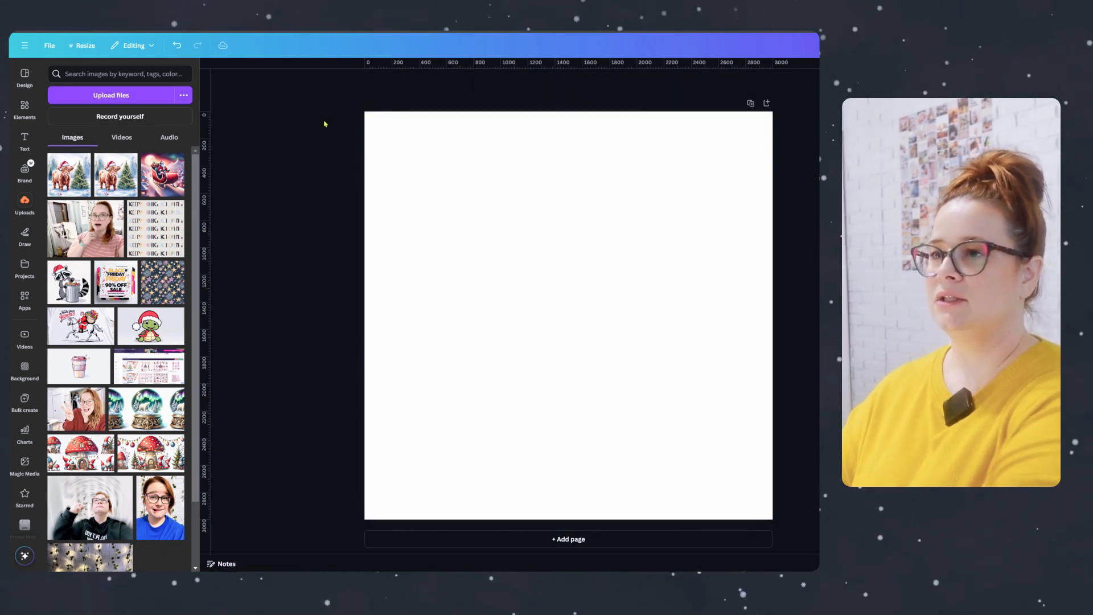
left_click_drag(321, 90, 811, 504)
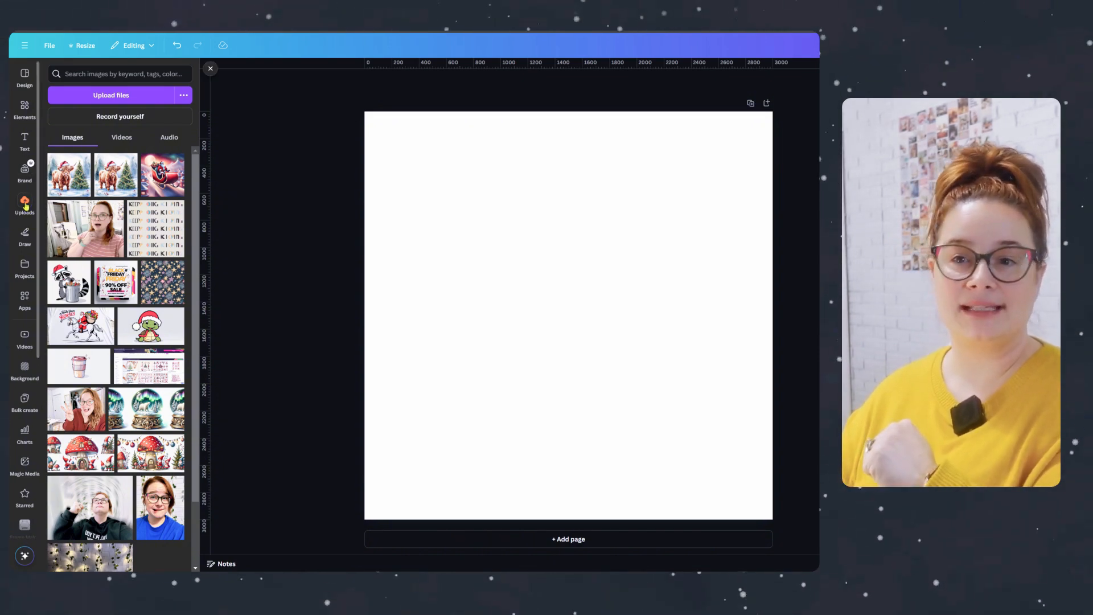
Paste the combined tree and cow artwork as one flat image and enlarge it to fill the whole page
key("ctrl+v")
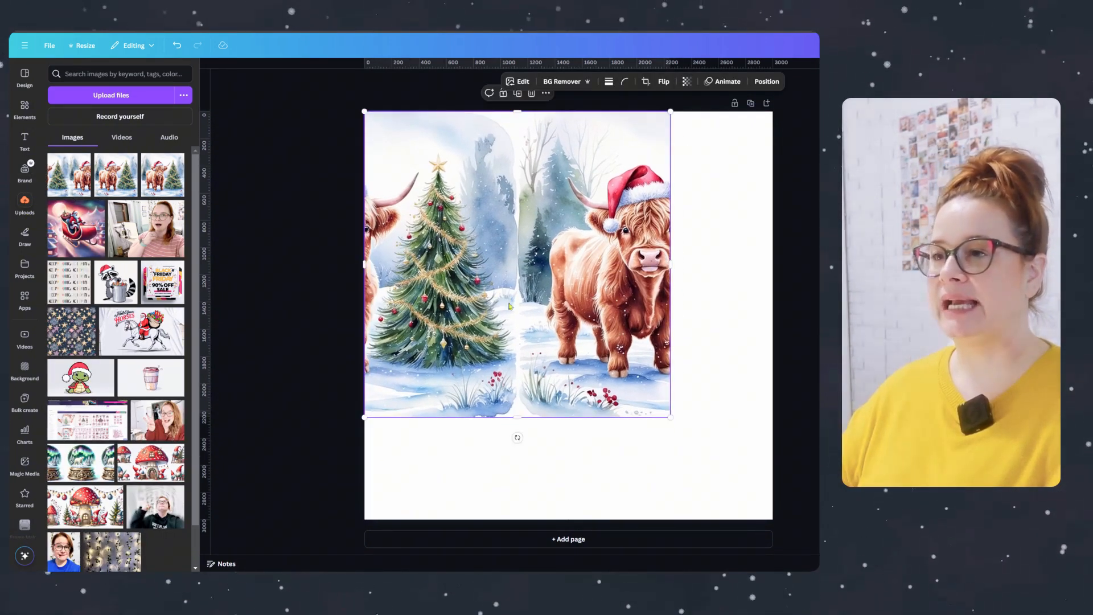
left_click_drag(677, 424, 783, 527)
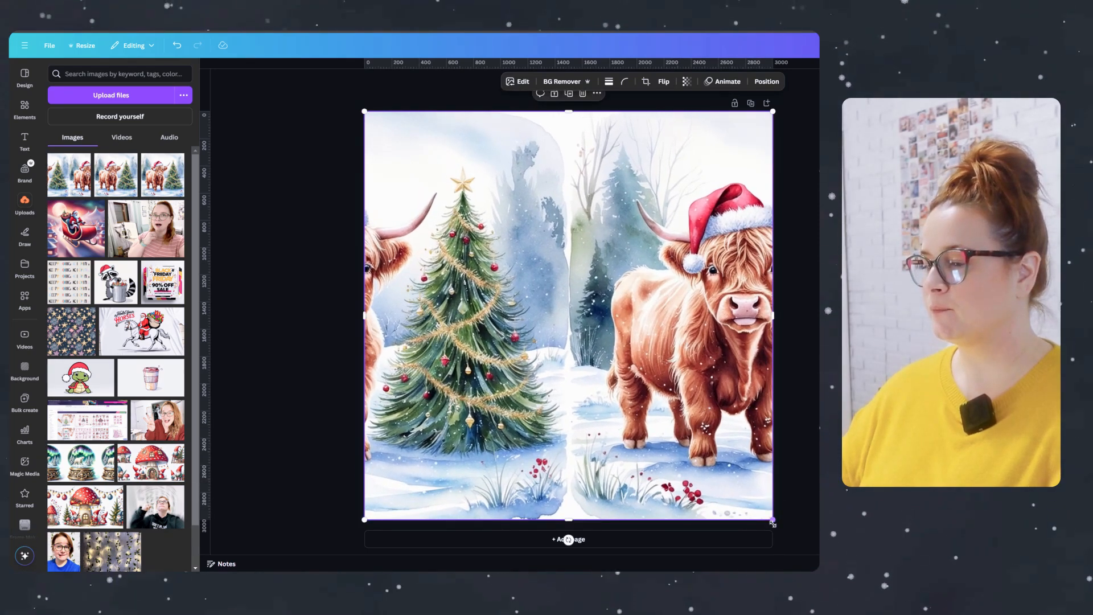
left_click(814, 490)
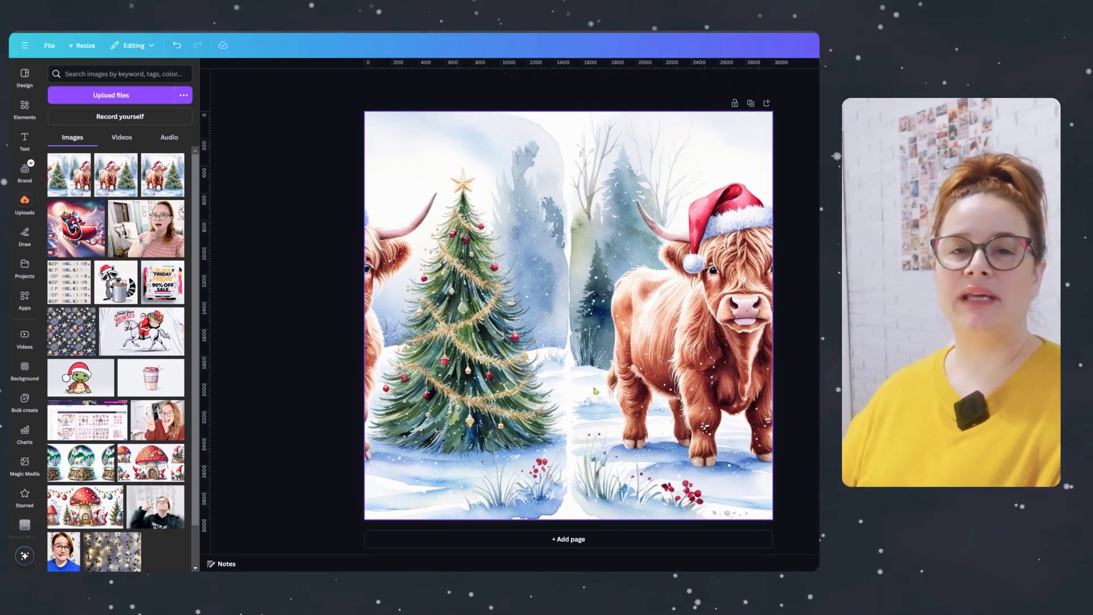
Add the recently used red ribbon bow graphic and shrink it into a small ornament on the Christmas tree
left_click(24, 108)
left_click(65, 145)
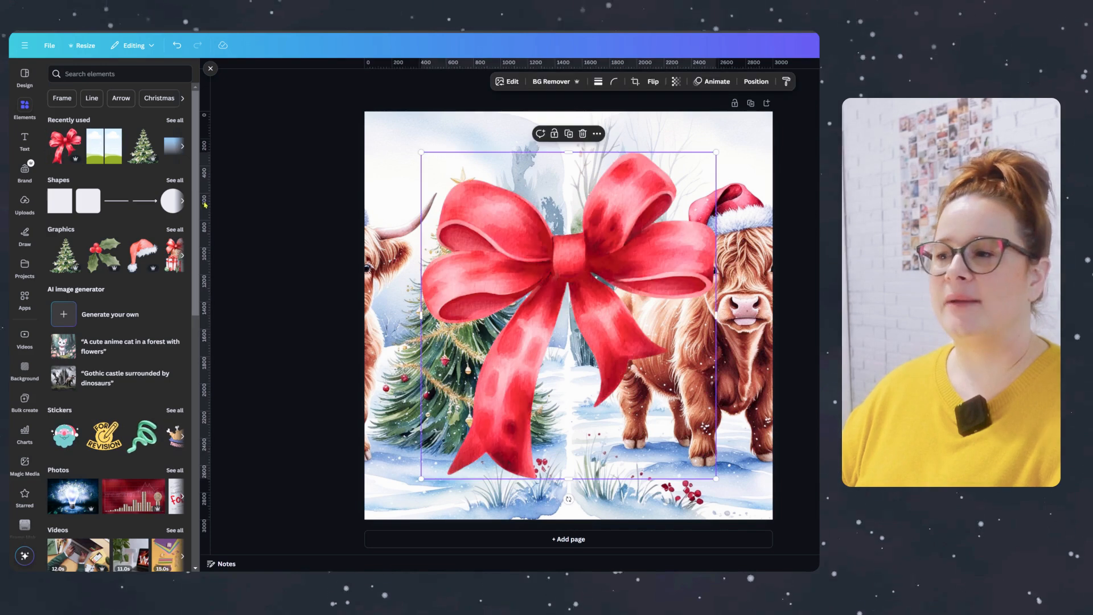
left_click_drag(716, 152, 436, 303)
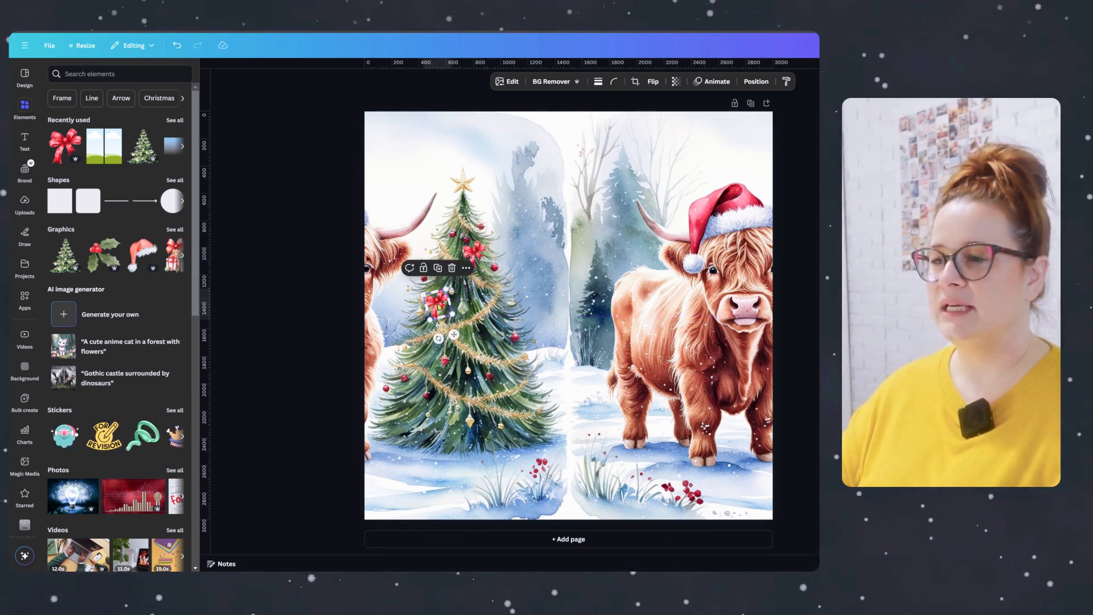
Flip ribbon bow copies horizontally for variety and spread them over the middle and lower branches of the Christmas tree
left_click(651, 84)
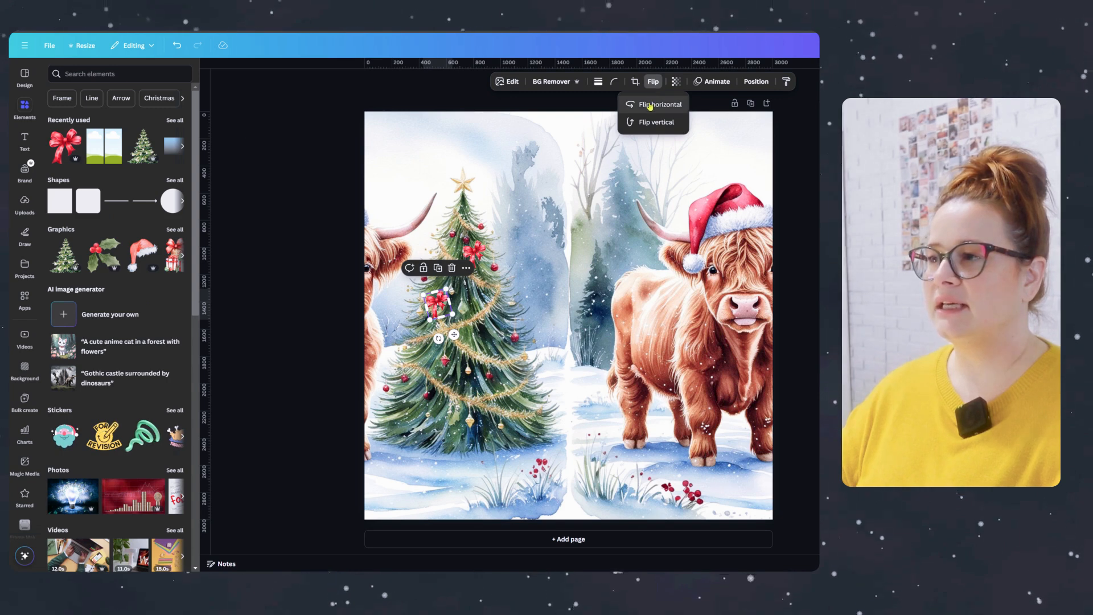
left_click(659, 105)
left_click_drag(437, 302, 411, 394)
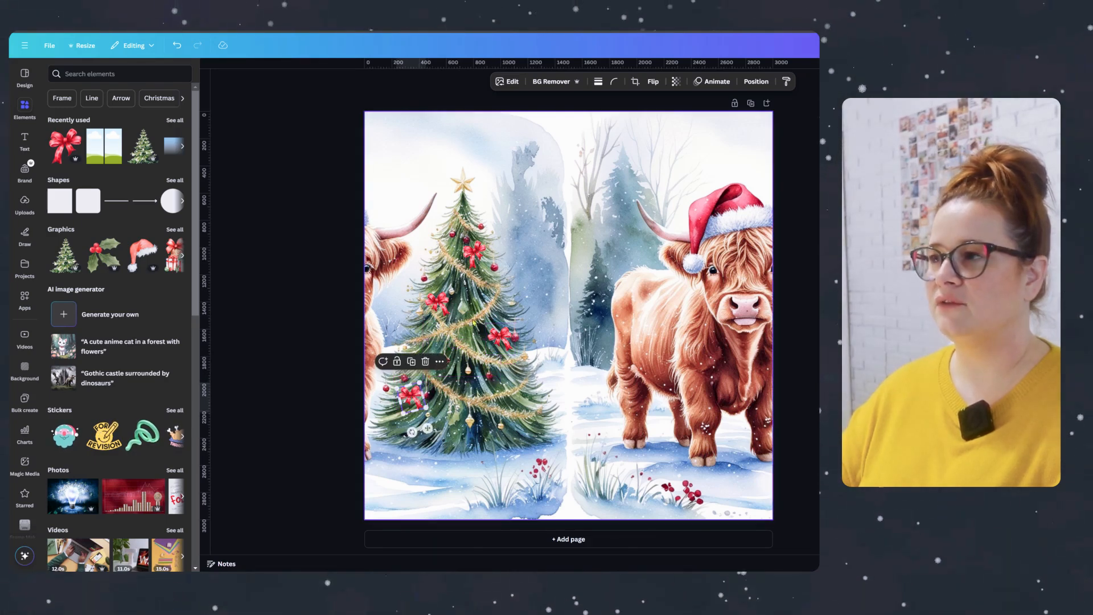
left_click(653, 83)
left_click(655, 105)
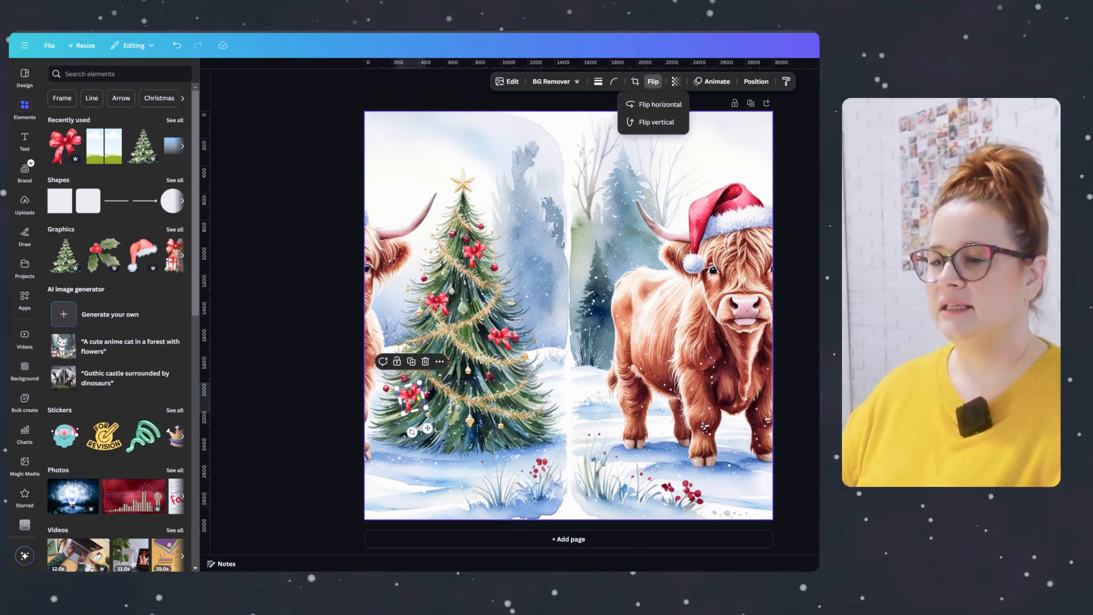
left_click_drag(423, 395, 490, 401)
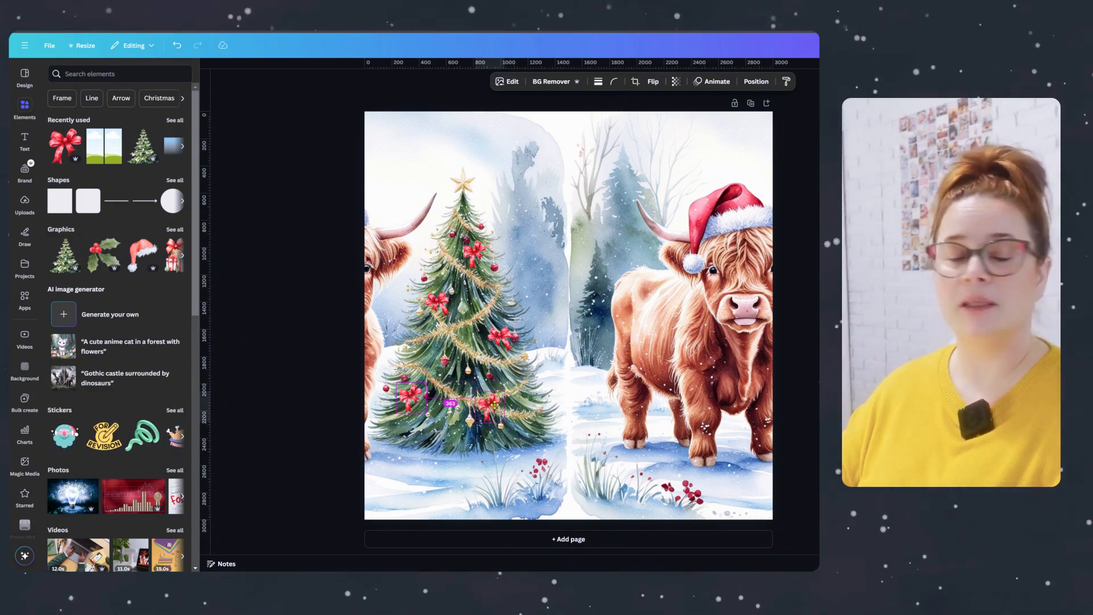
left_click_drag(494, 404, 494, 405)
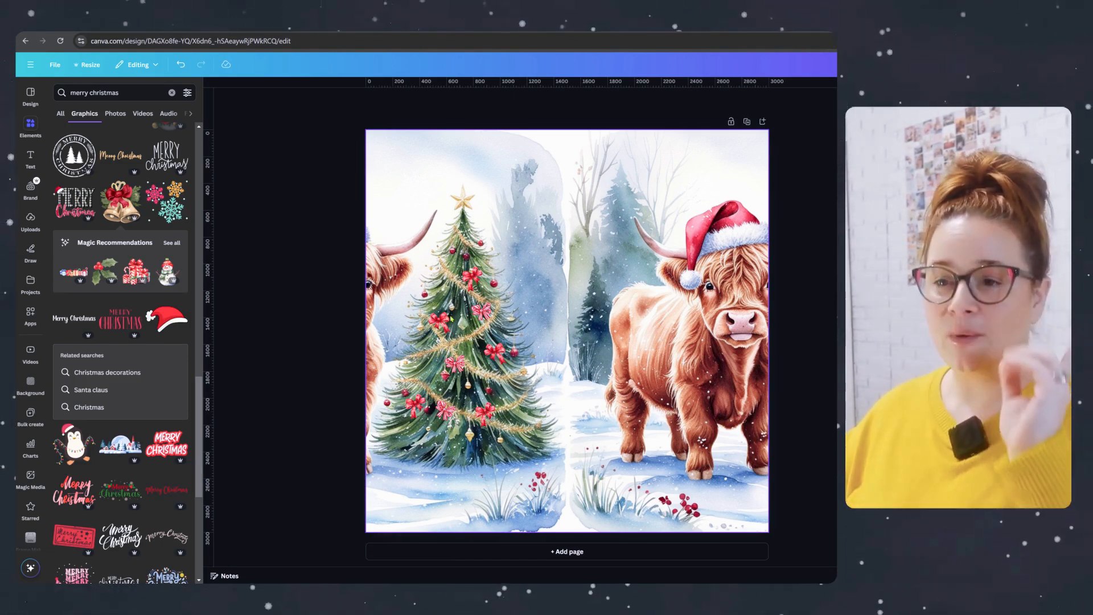
Search the elements library for "watercolor snowman" and add the snowman with the brown cowboy hat, green bandana and lasso
left_click_drag(137, 95, 79, 95)
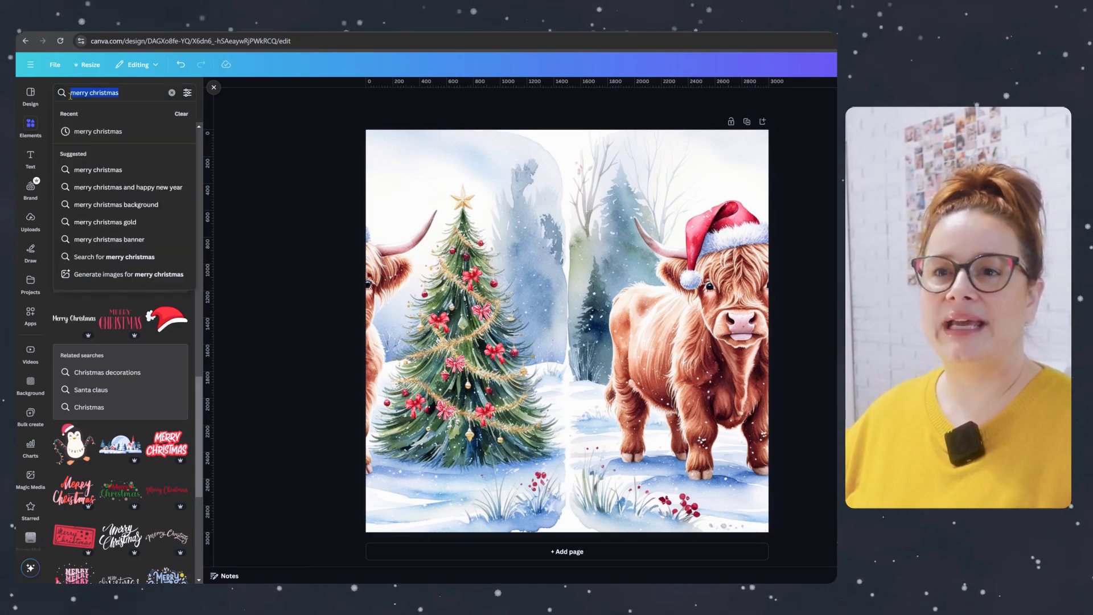
type("waterco")
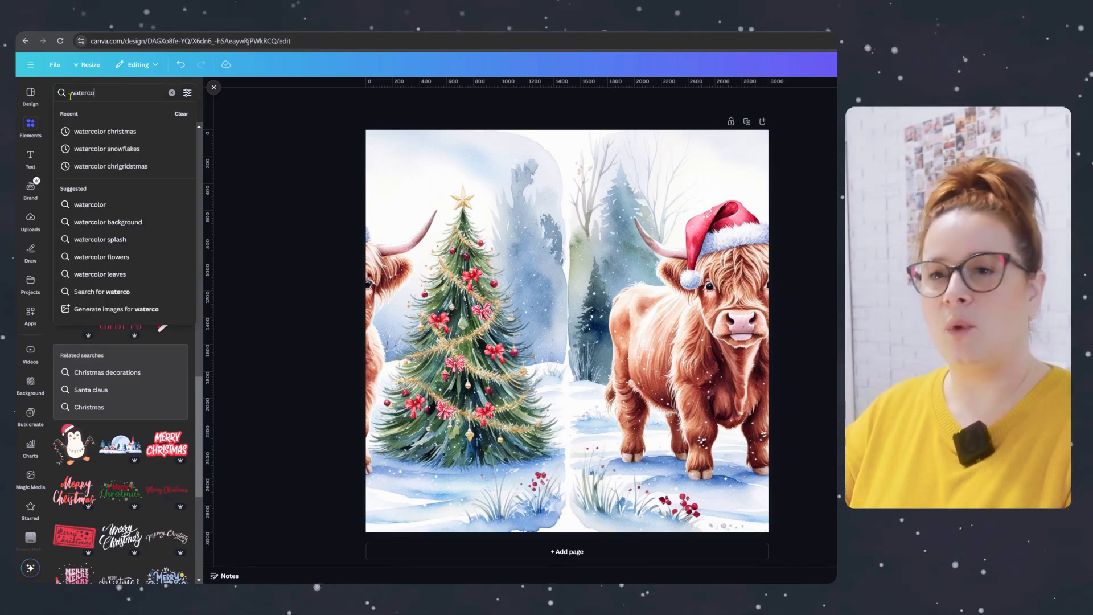
type("lor snowman")
key("Return")
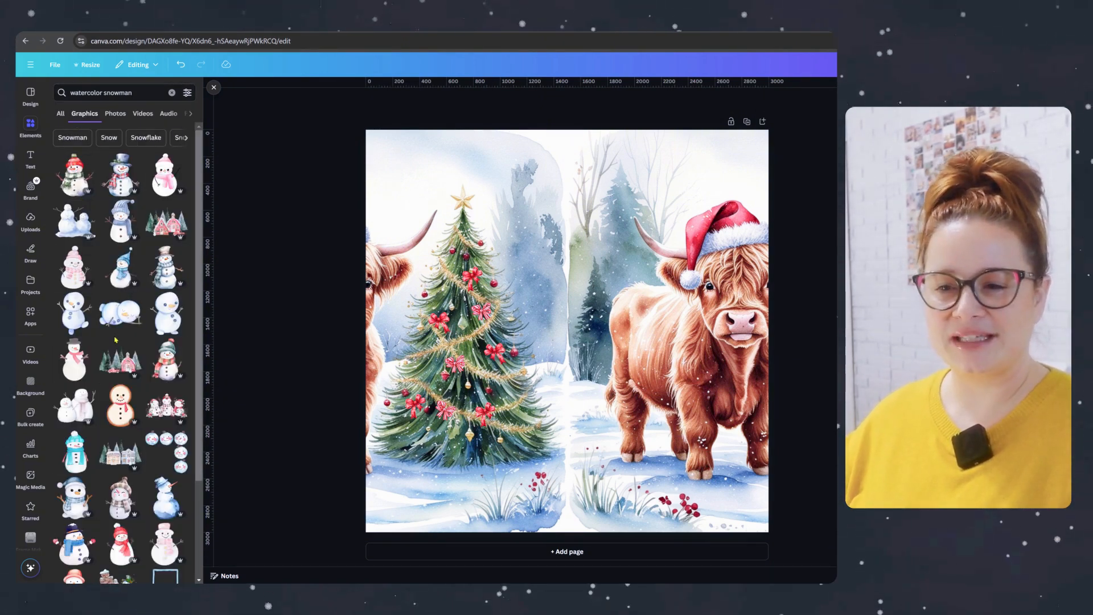
scroll(116, 340, "down", 4)
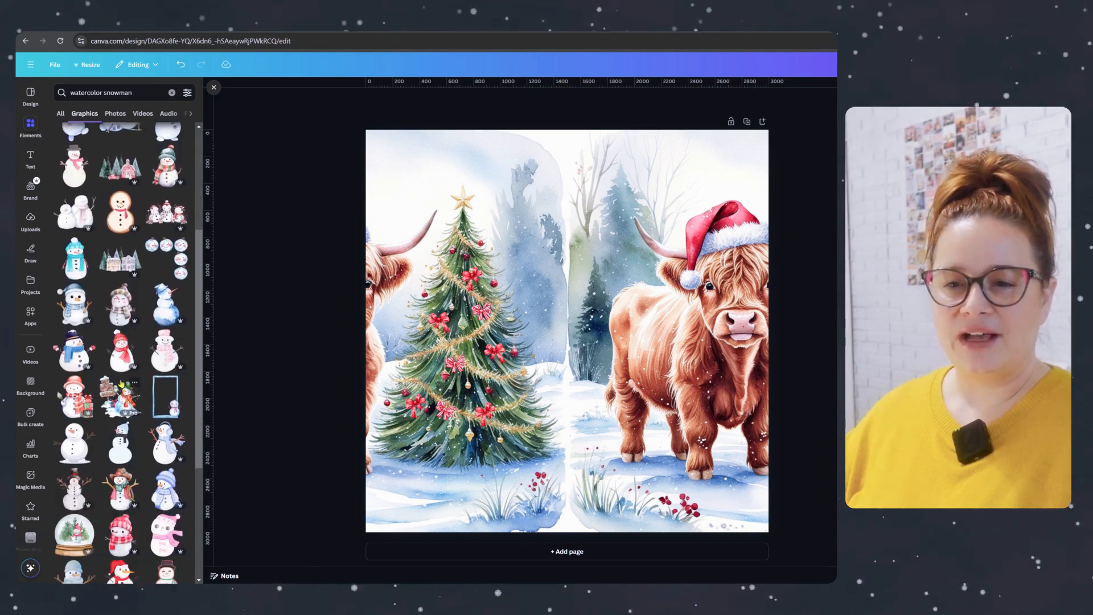
scroll(122, 405, "down", 2)
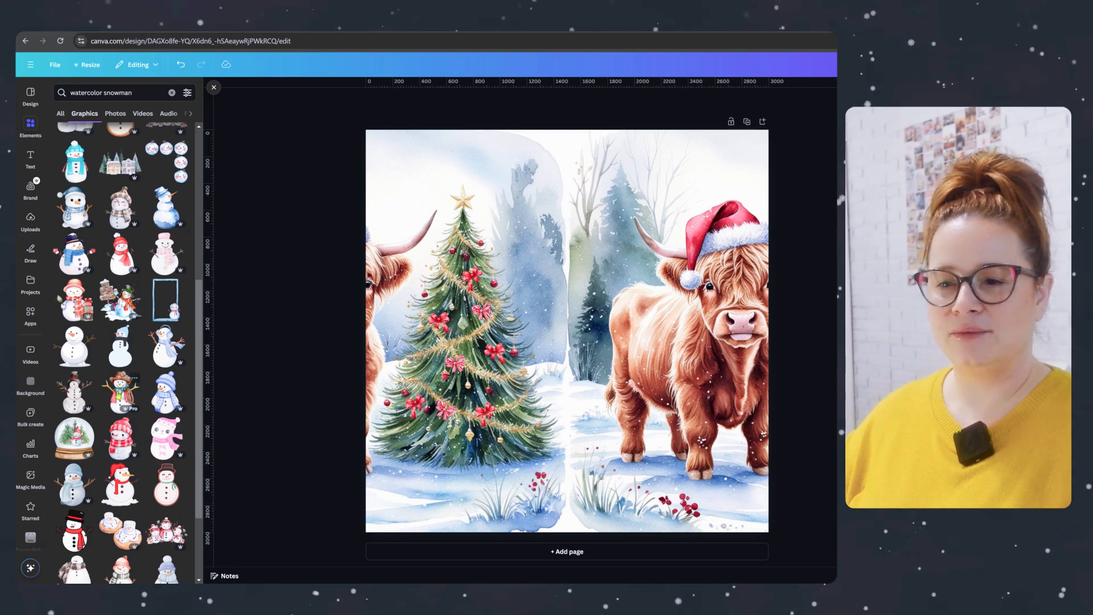
left_click(121, 393)
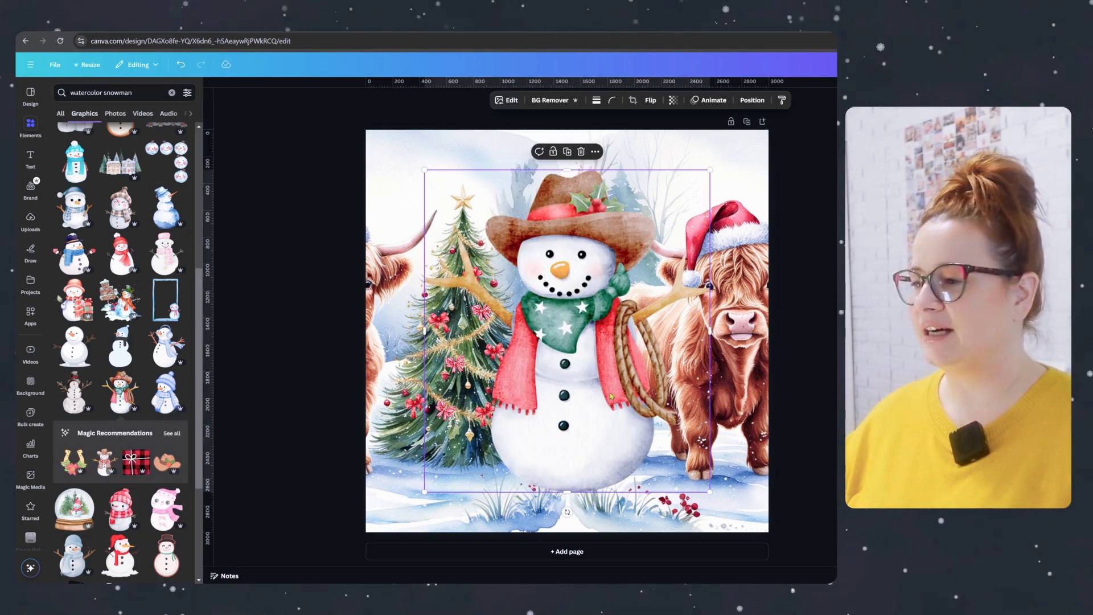
Shrink the snowman to less than half the page width and centre it over the lower part of the seam
left_click_drag(611, 395, 590, 427)
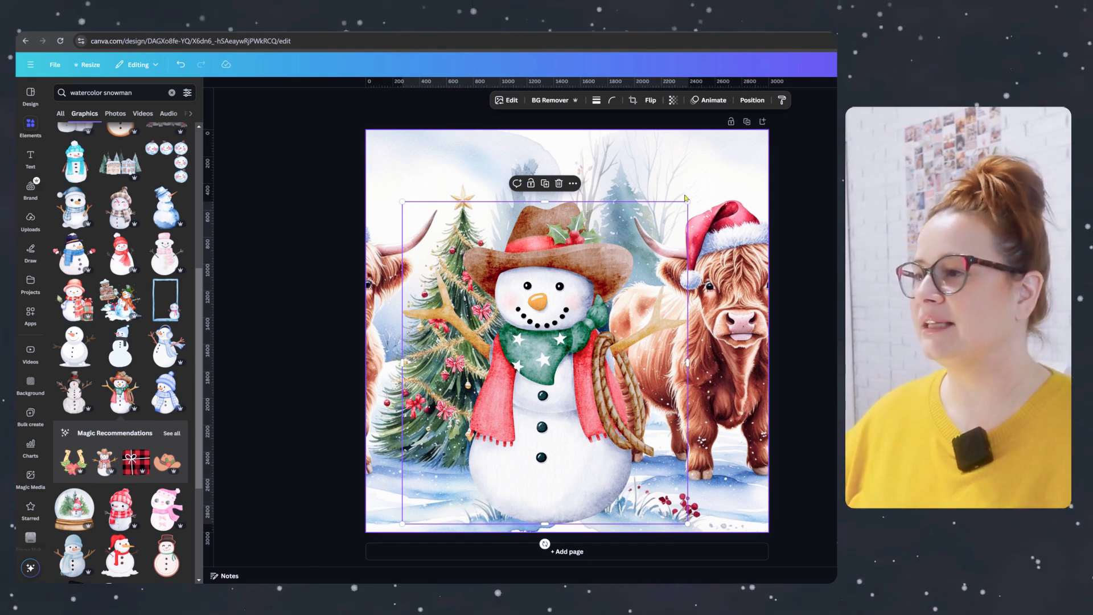
left_click_drag(686, 199, 559, 296)
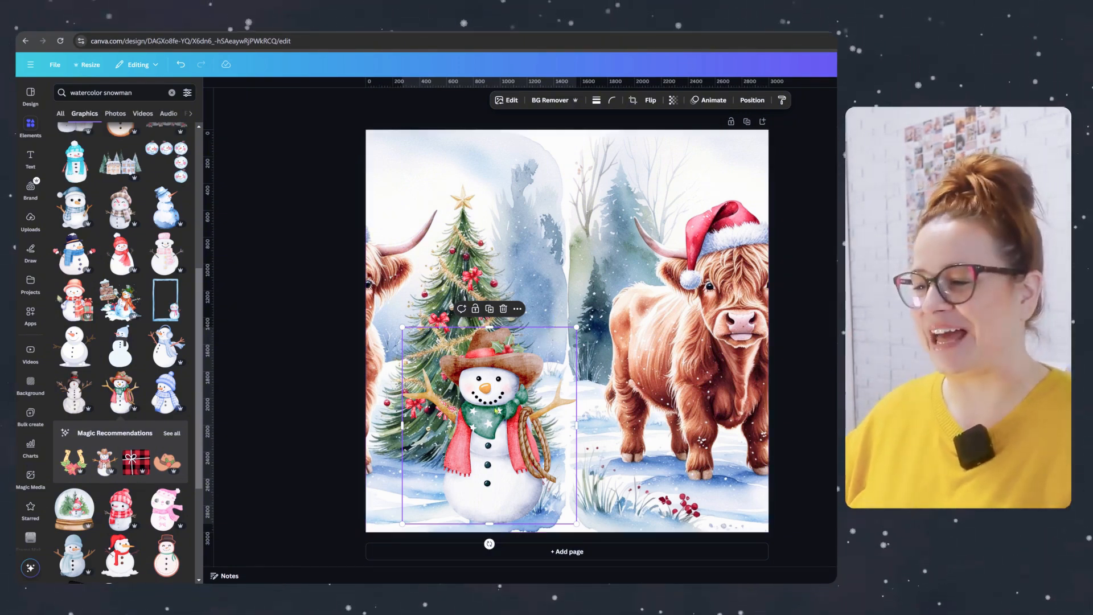
left_click_drag(496, 466, 572, 471)
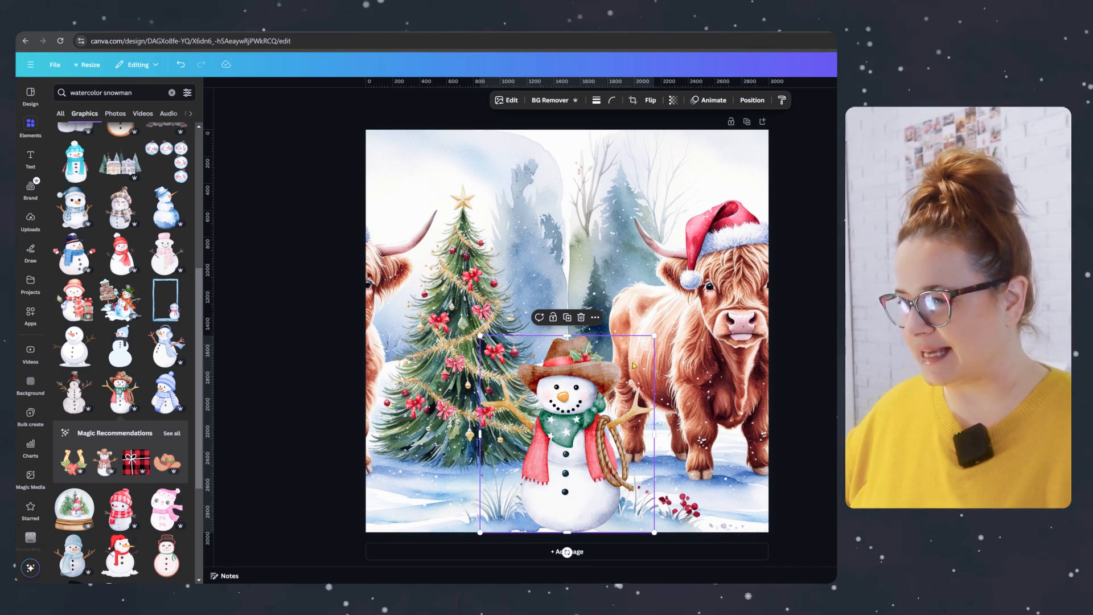
left_click(829, 397)
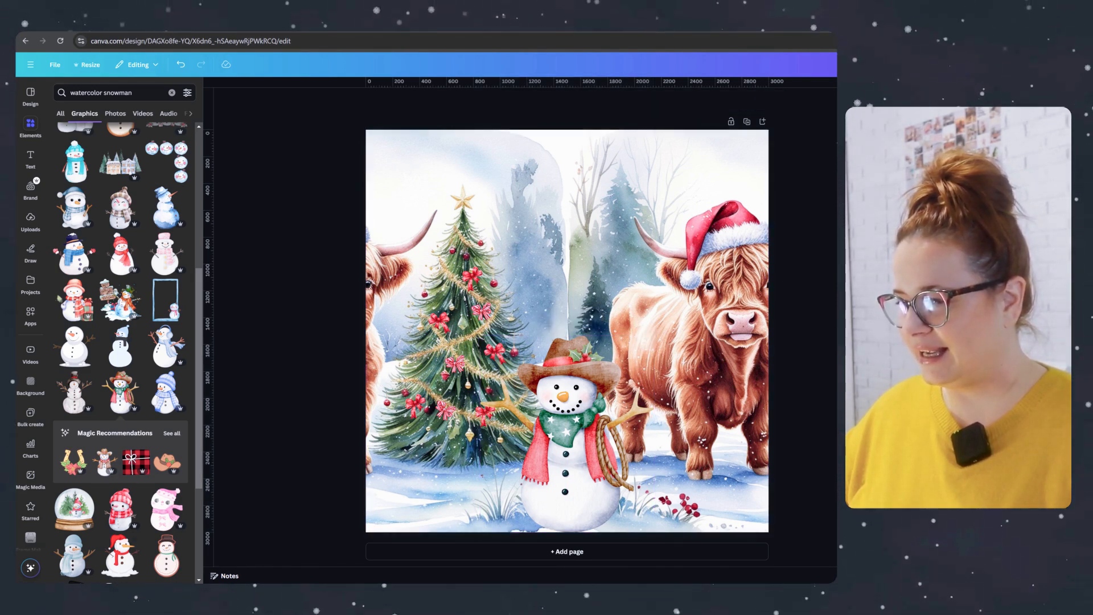
Reduce the snowman slightly more and recentre it on the seam at the lower edge of the page
left_click(557, 495)
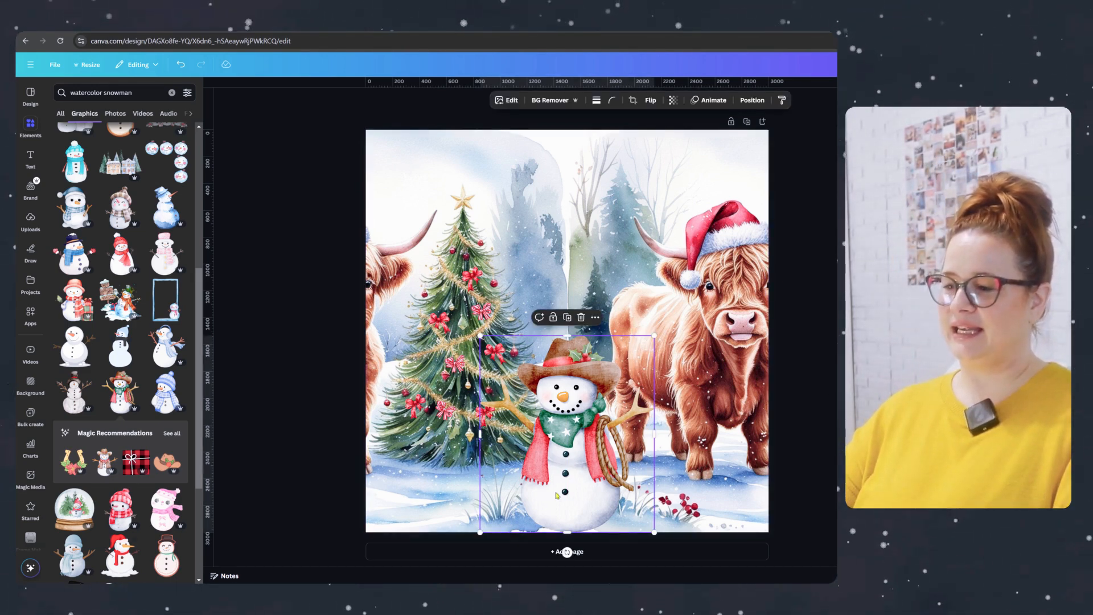
left_click_drag(653, 336, 637, 354)
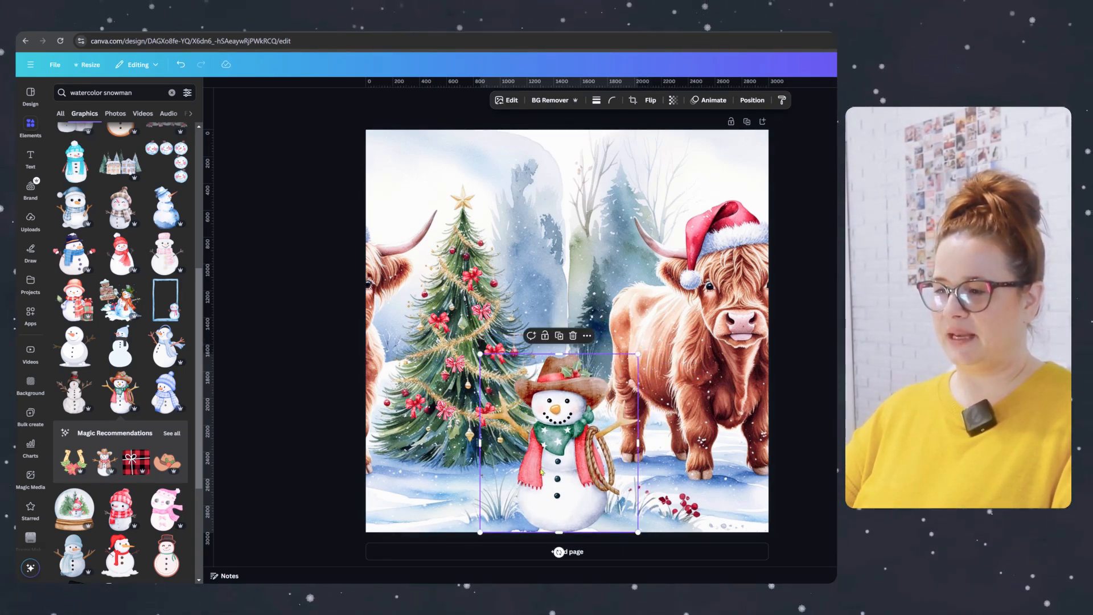
left_click_drag(541, 467, 546, 466)
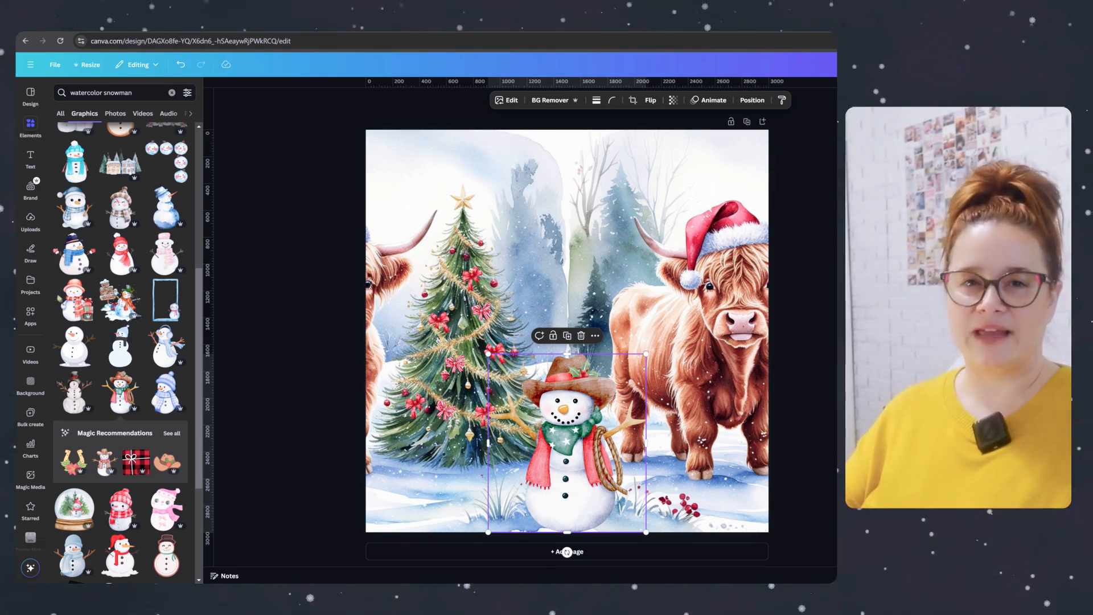
left_click(567, 552)
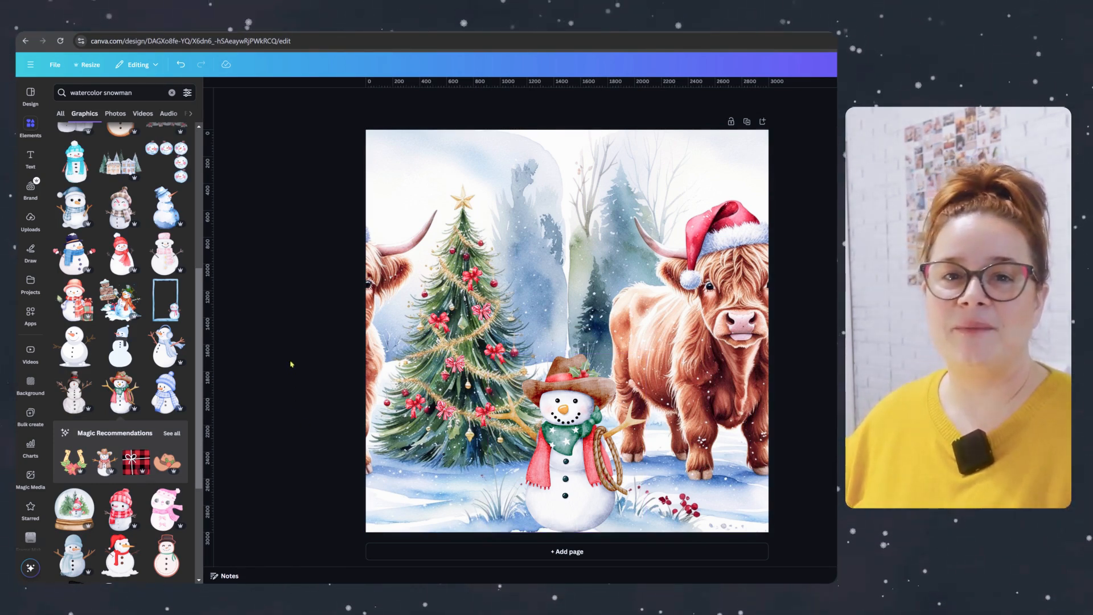
Search the elements library for "watercolor text"
left_click(171, 93)
type("watercol")
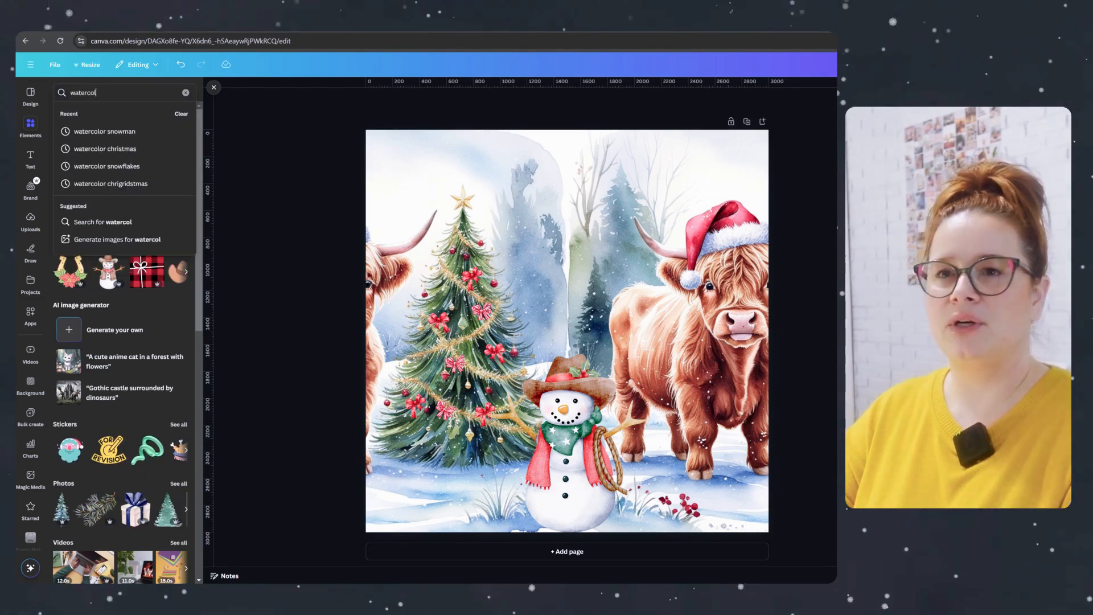
type("or text")
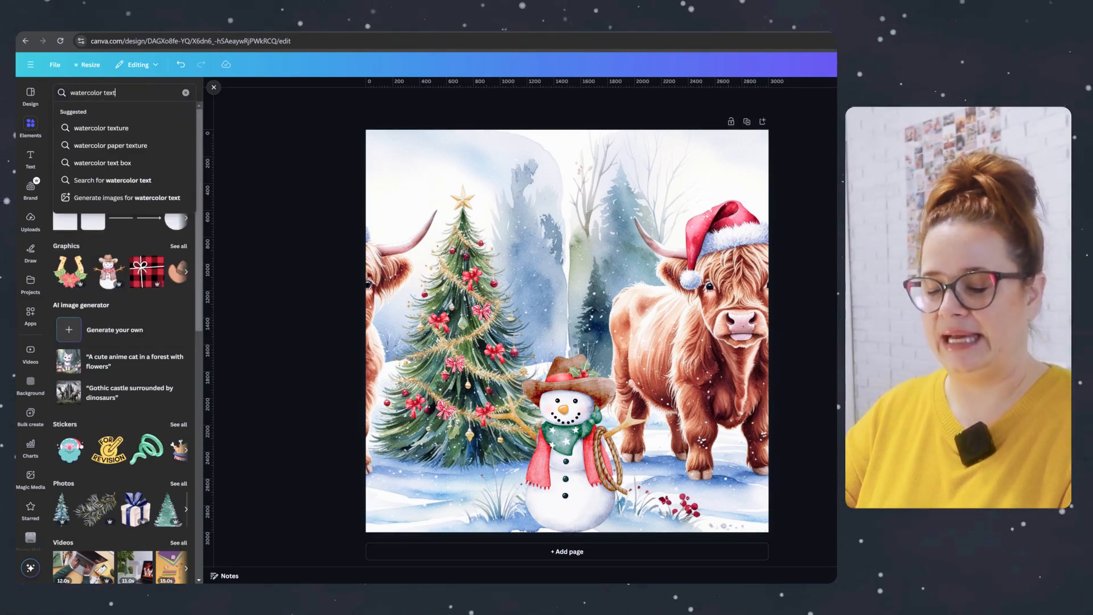
key("Return")
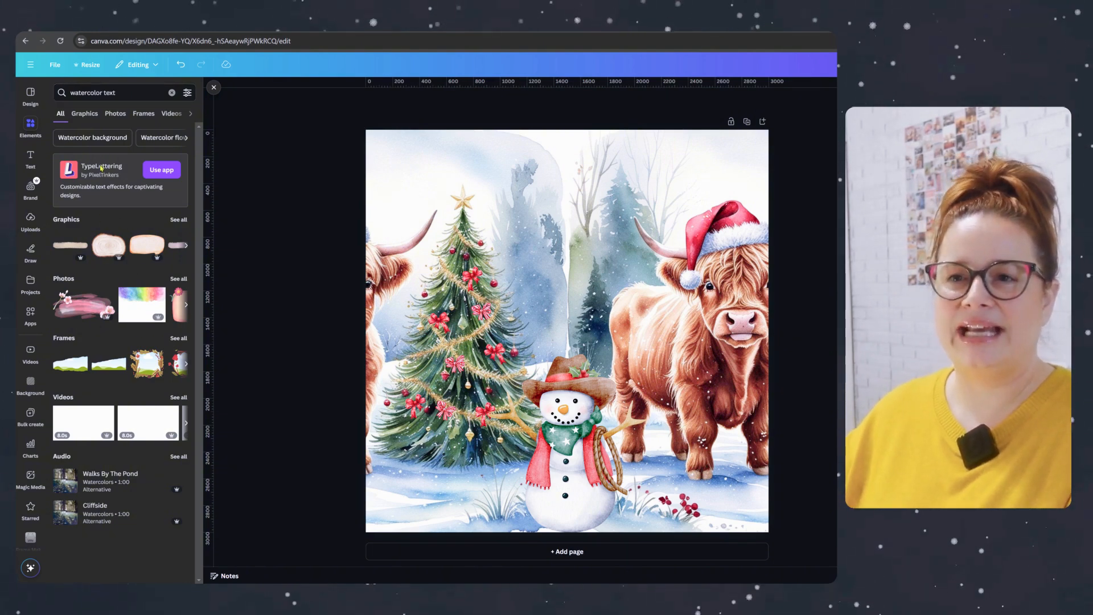
Search the elements library for "merry christmas" instead and limit the results to graphics
left_click(127, 93)
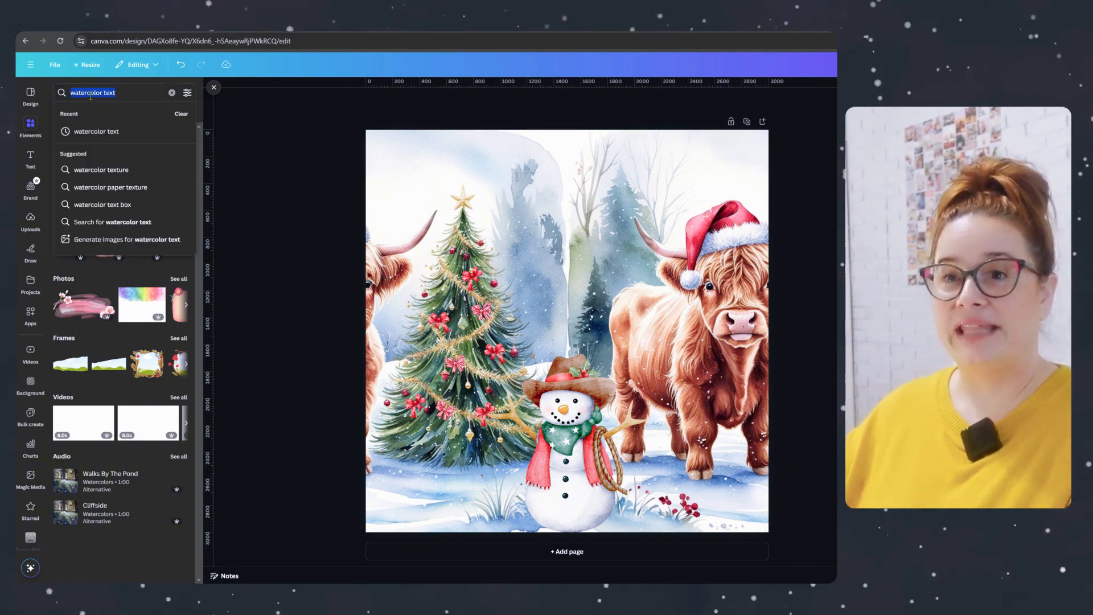
key("BackSpace")
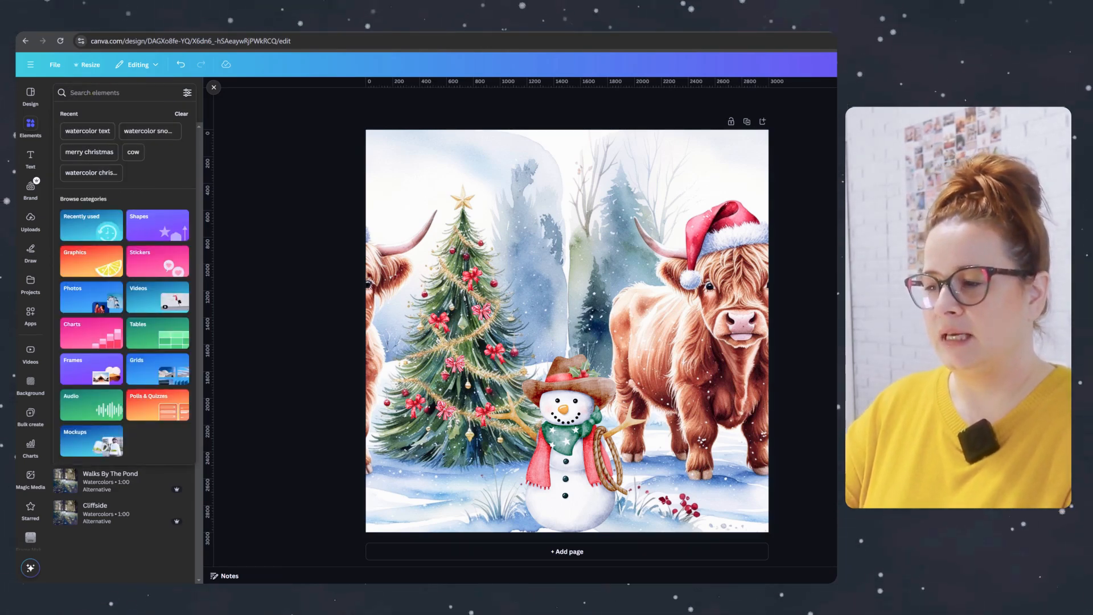
type("merry christ")
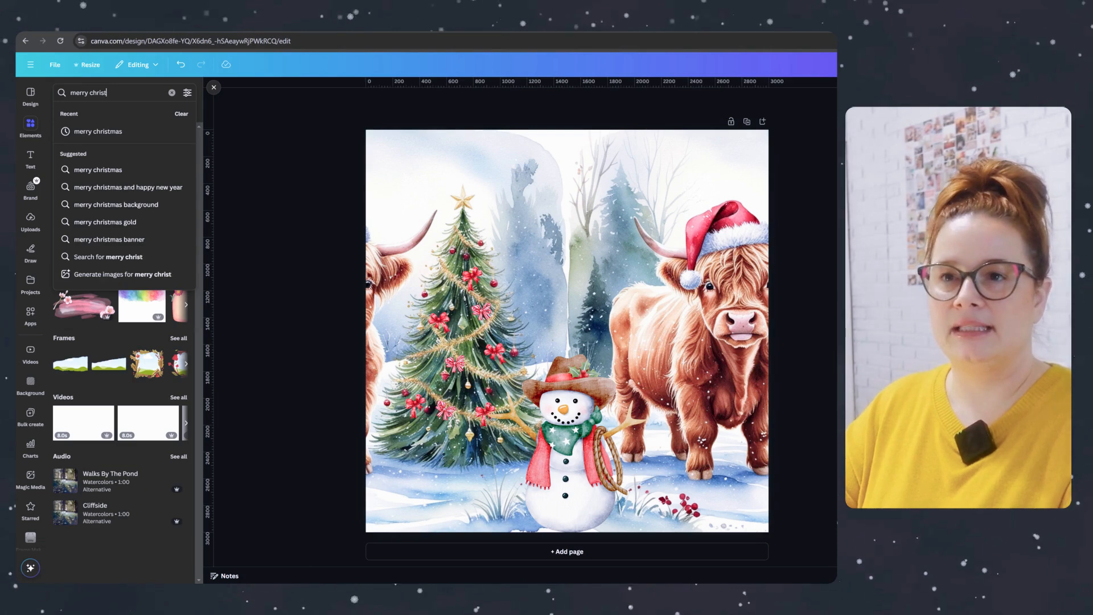
type("mas")
key("Return")
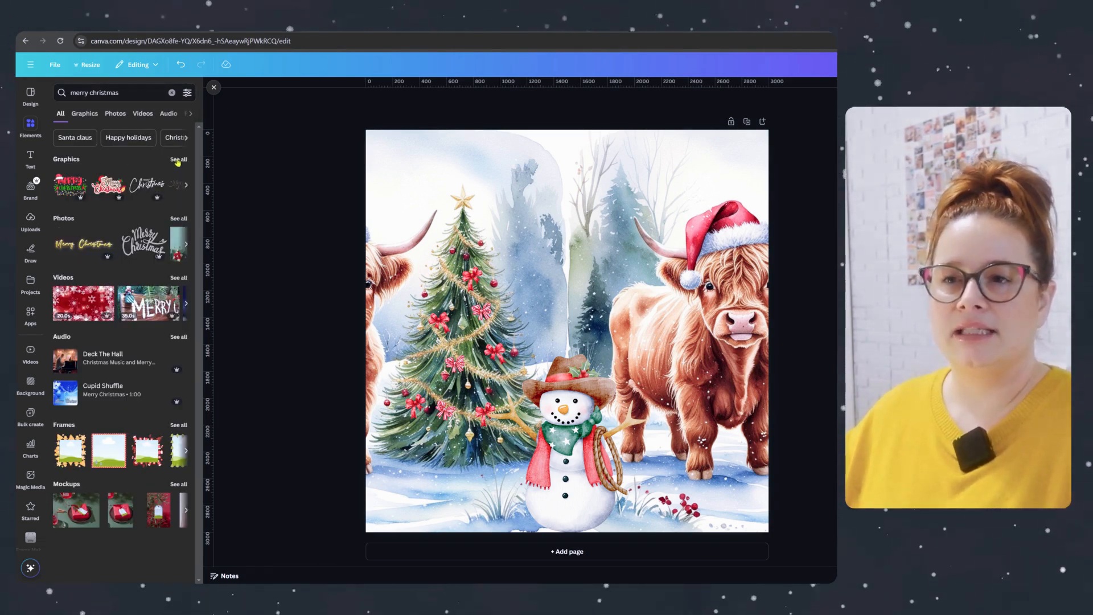
left_click(76, 114)
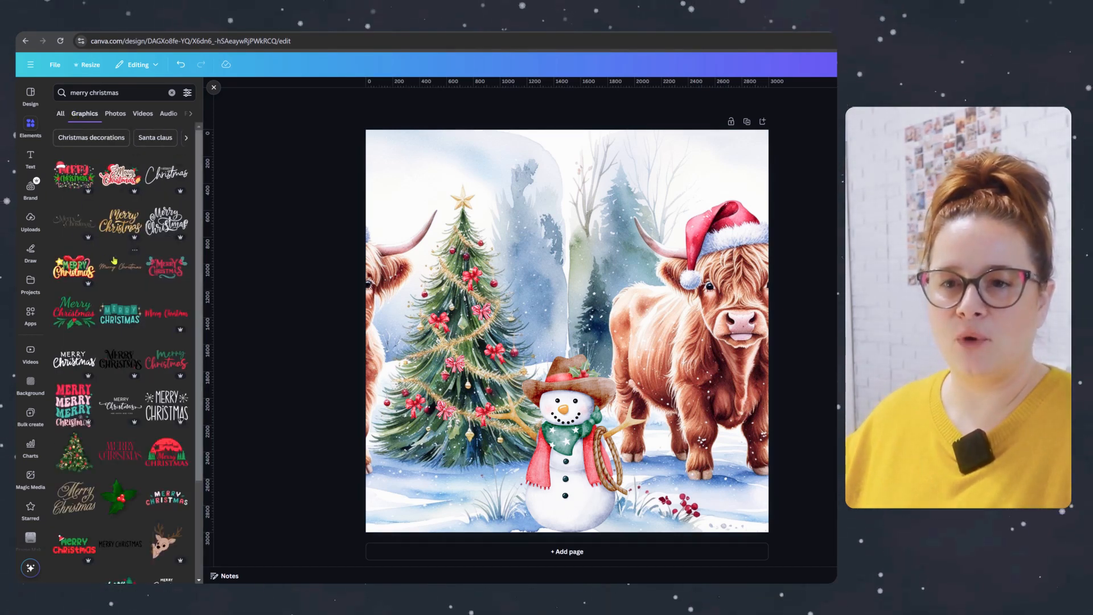
Try the green and yellow Merry Christmas graphic with the red bow, shrunk over the upper seam, and delete it
left_click(74, 268)
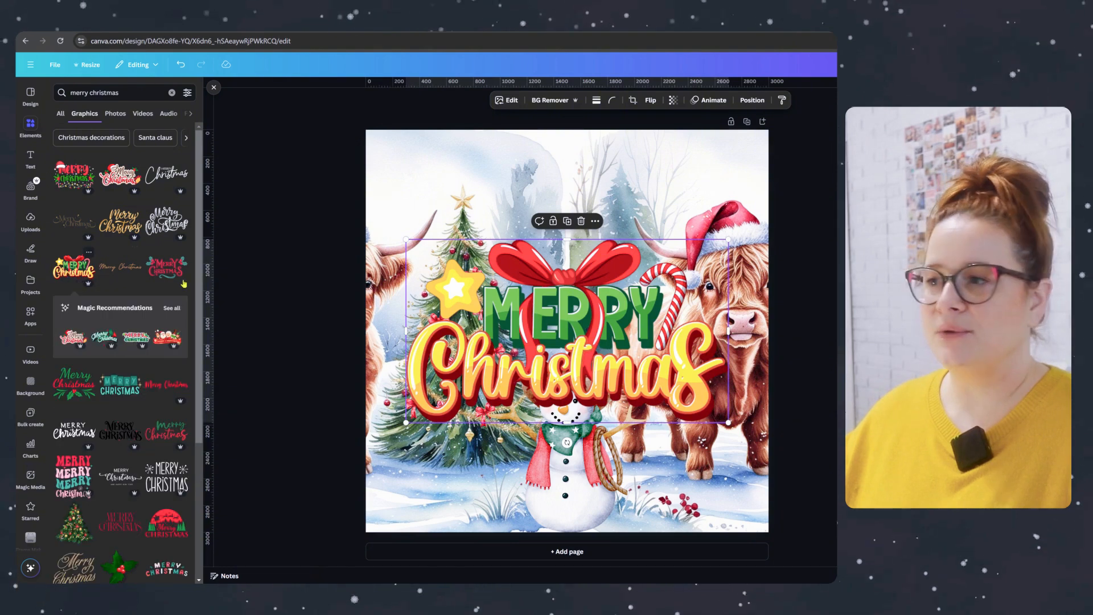
left_click_drag(634, 345, 635, 282)
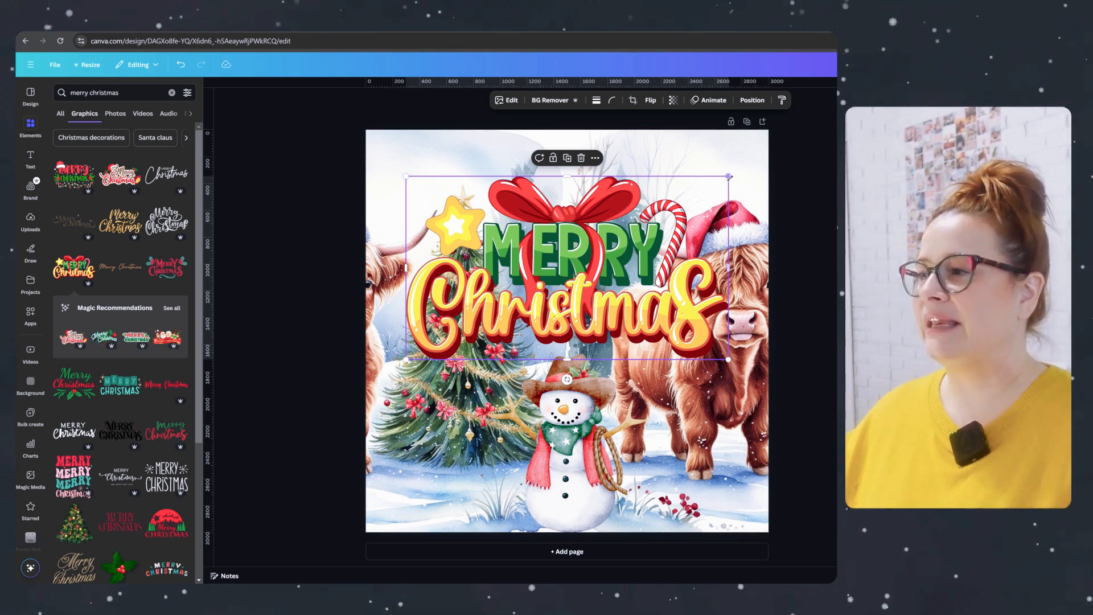
left_click_drag(730, 177, 558, 273)
left_click_drag(517, 345, 602, 255)
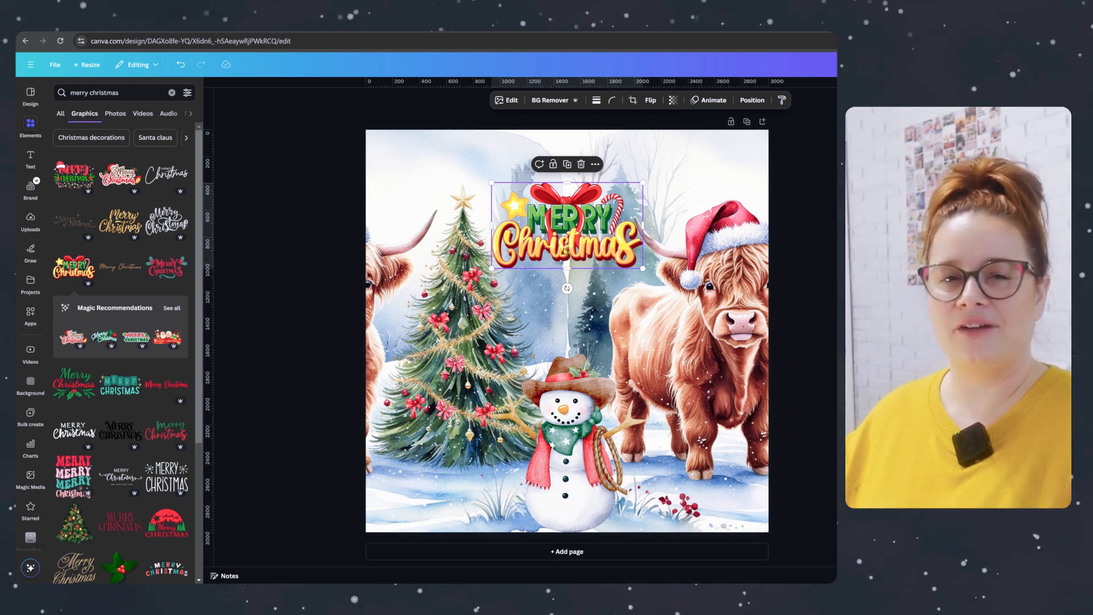
key("Delete")
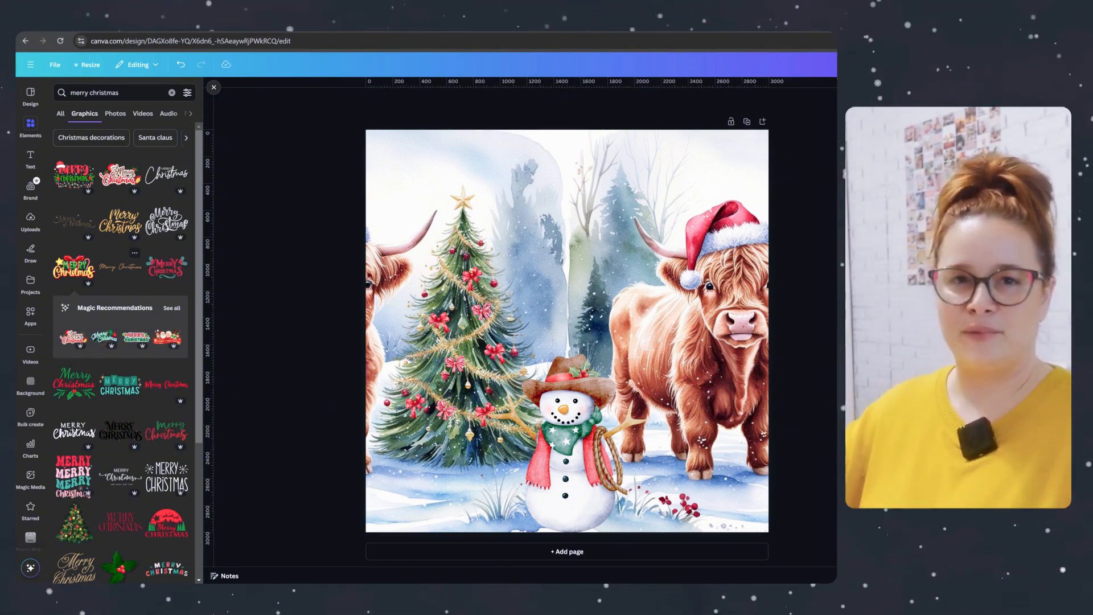
Add the red and pink brush-lettered Merry Christmas graphic, shrink it and centre it over the upper part of the seam
scroll(82, 385, "down", 3)
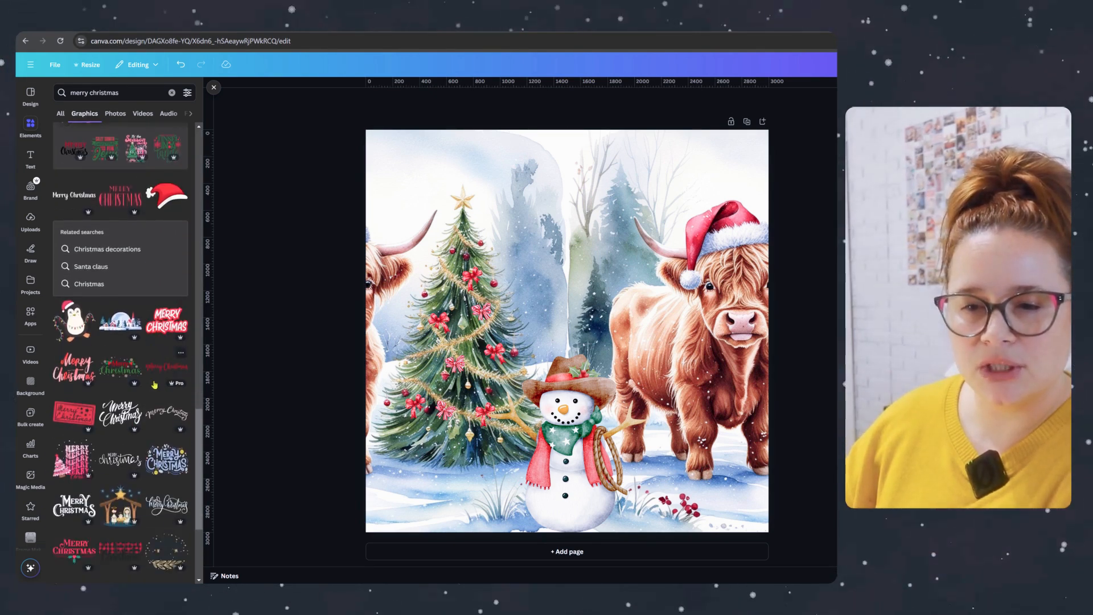
left_click(81, 385)
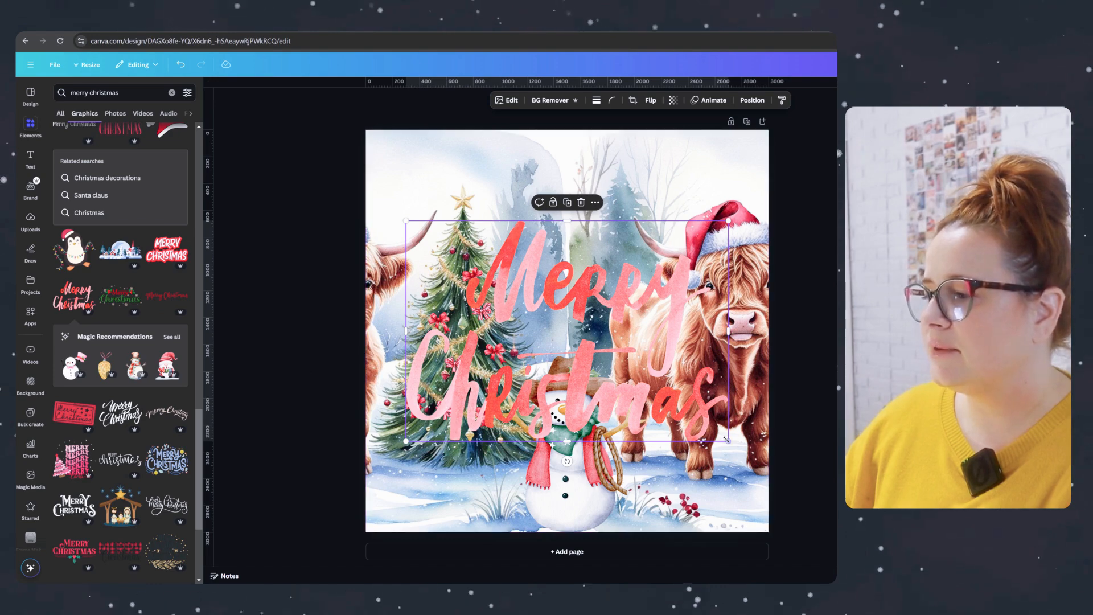
left_click_drag(731, 426, 567, 330)
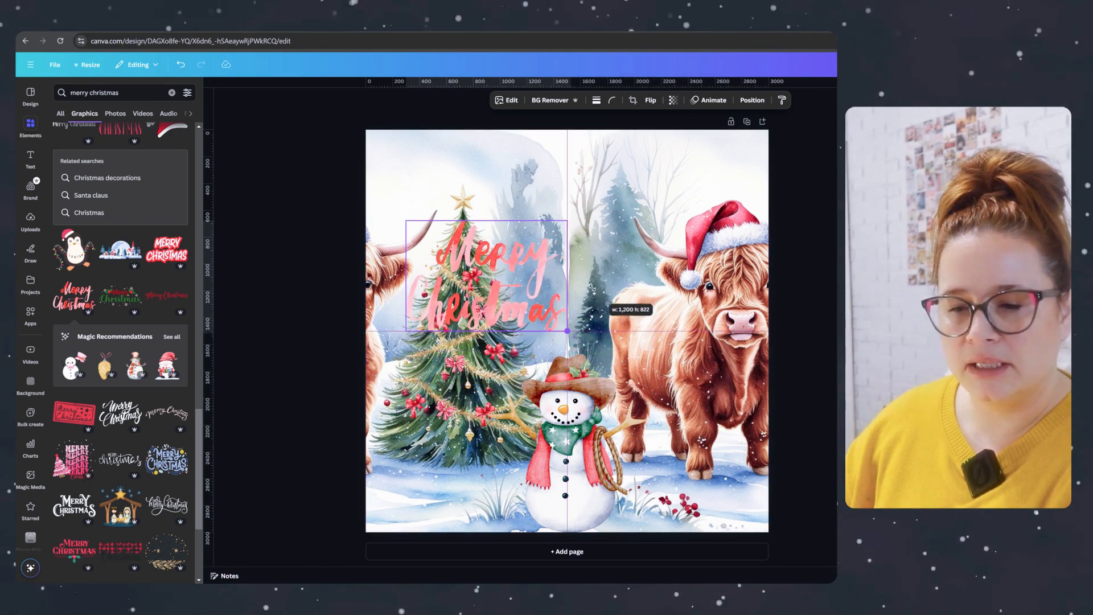
left_click_drag(480, 309, 568, 248)
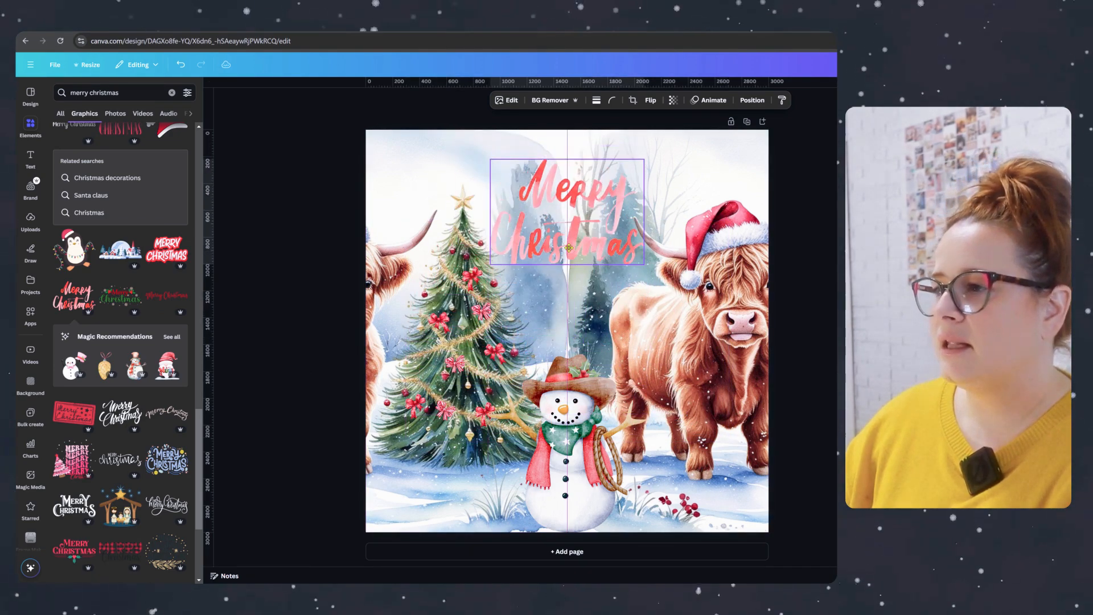
Browse all recommendations related to the Merry Christmas lettering and add the red brush-lettered Merry and Bright graphic to the design
left_click(170, 338)
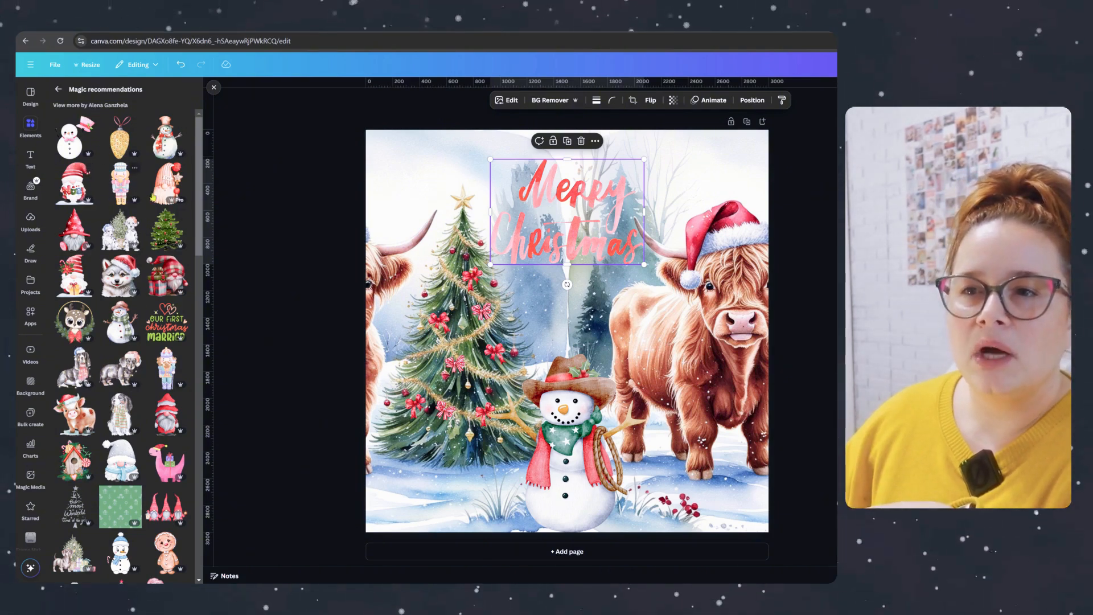
scroll(151, 372, "down", 4)
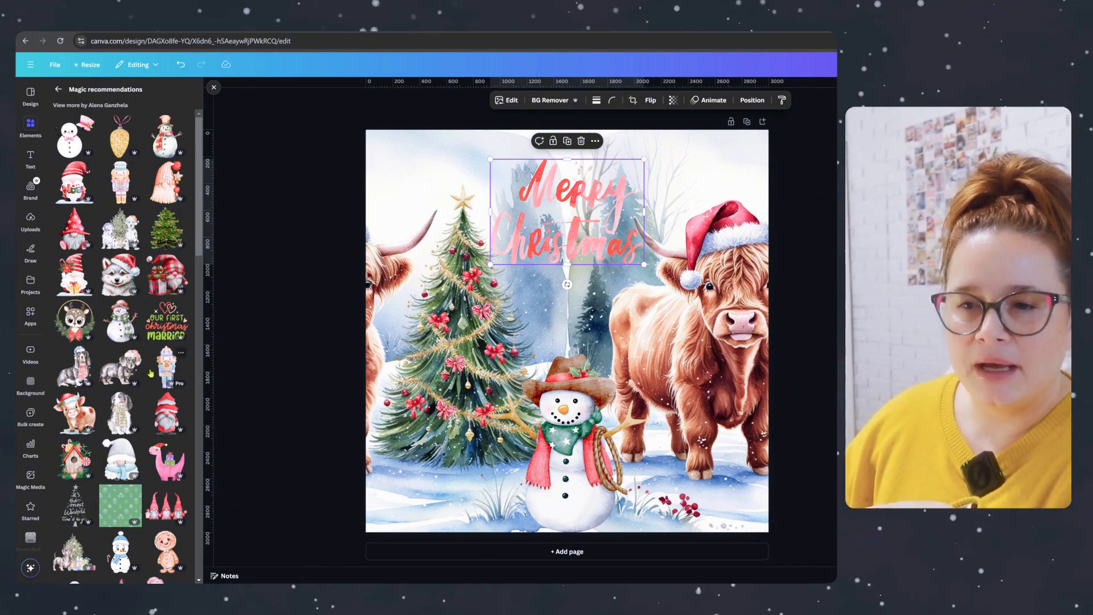
scroll(151, 372, "down", 4)
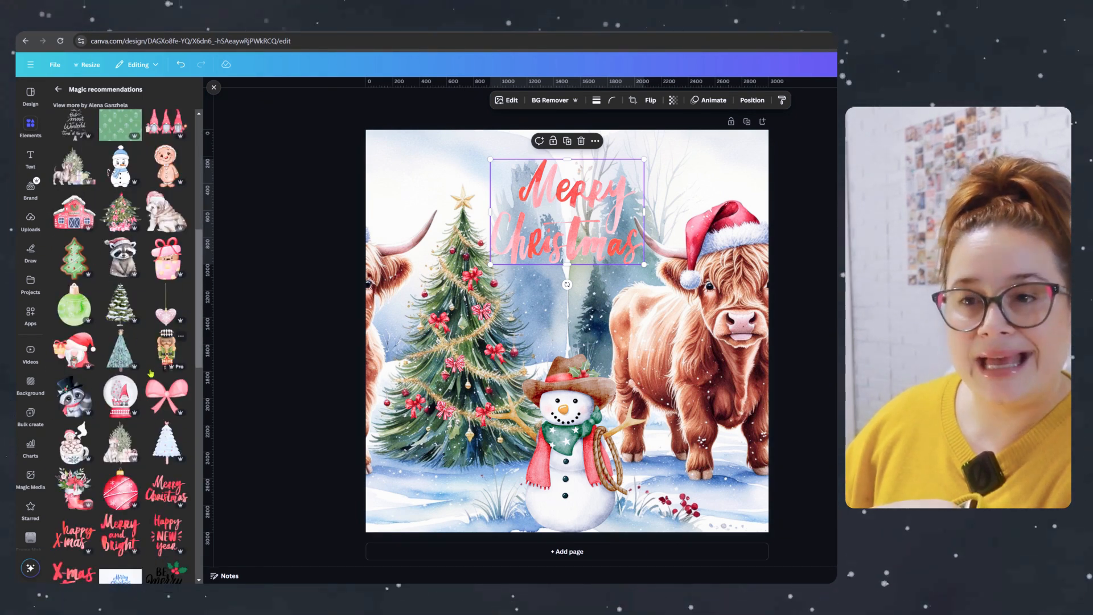
scroll(151, 372, "down", 5)
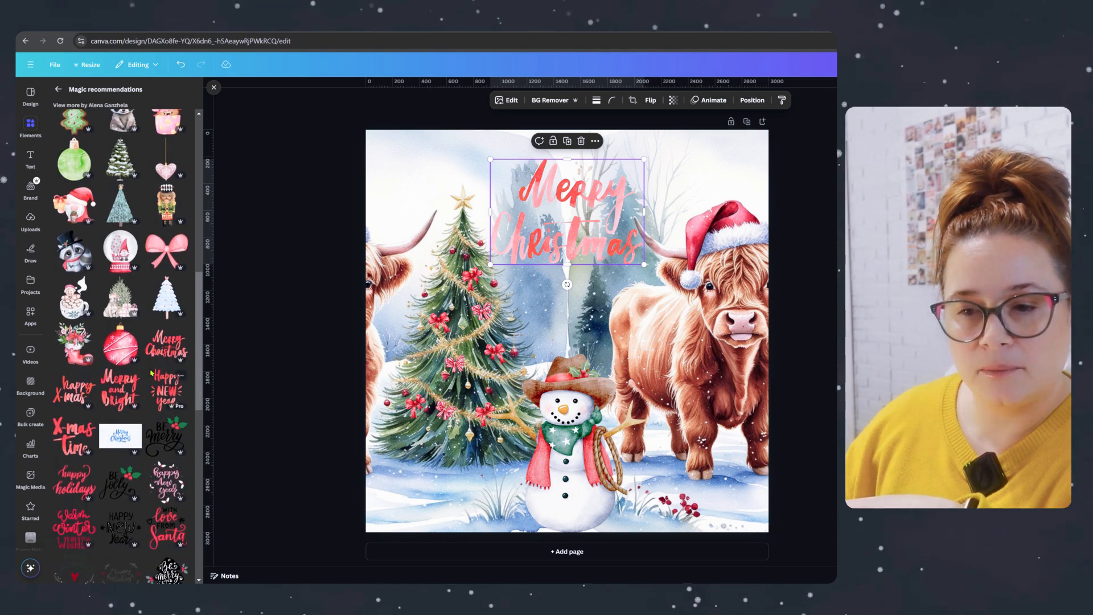
scroll(151, 372, "down", 1)
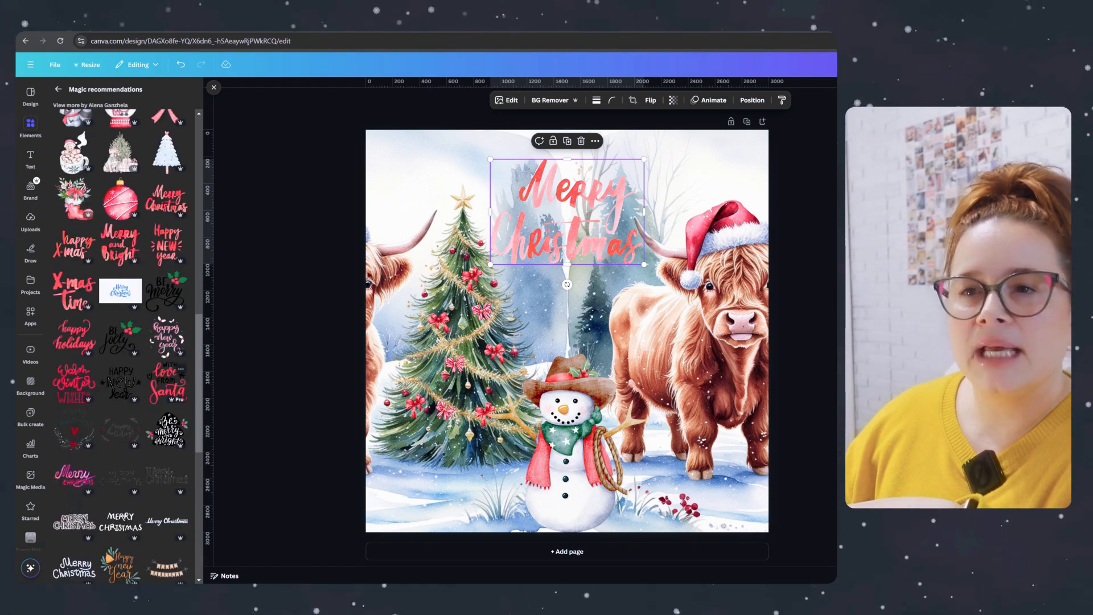
scroll(151, 372, "up", 2)
left_click_drag(120, 327, 496, 254)
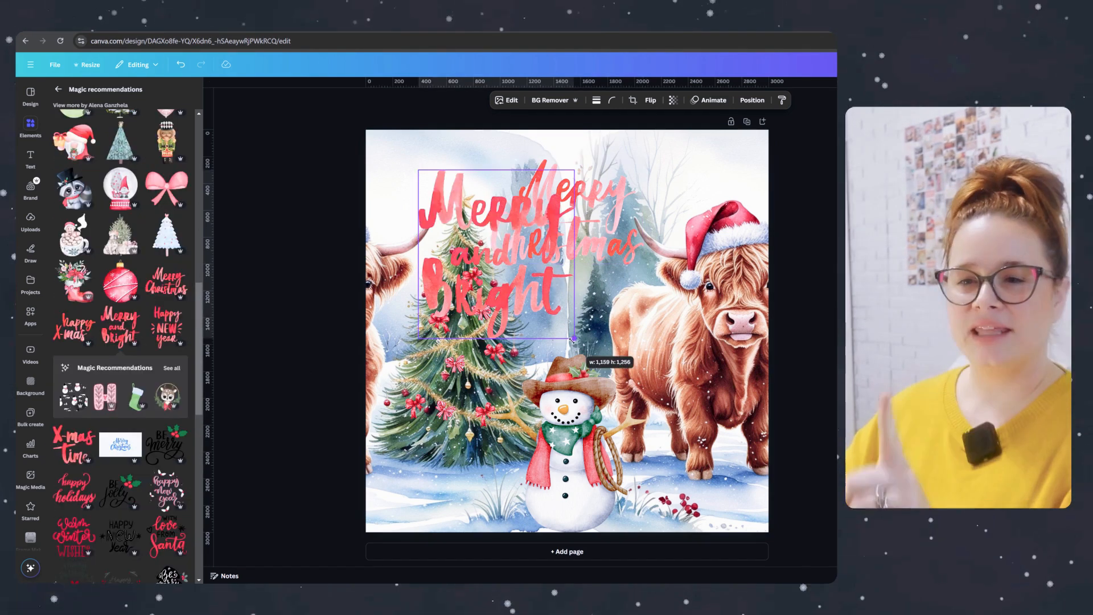
Delete the Merry Christmas lettering and centre the Merry and Bright graphic in its place over the upper seam, shrunk to about 1,025 × 1,110 px
left_click_drag(545, 294, 590, 280)
left_click(575, 245)
key("Delete")
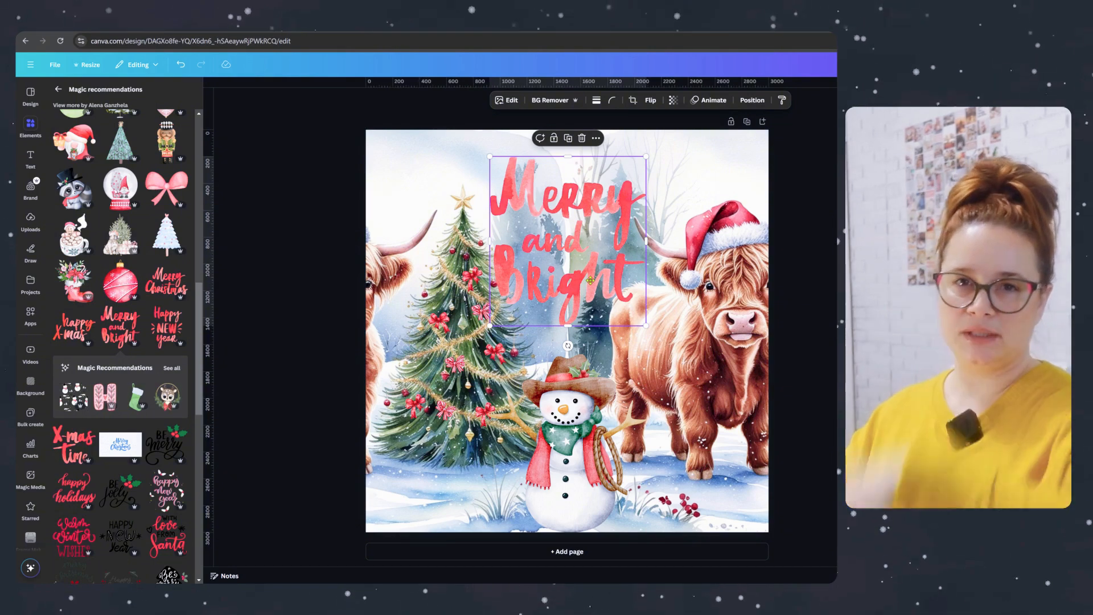
left_click_drag(640, 327, 627, 306)
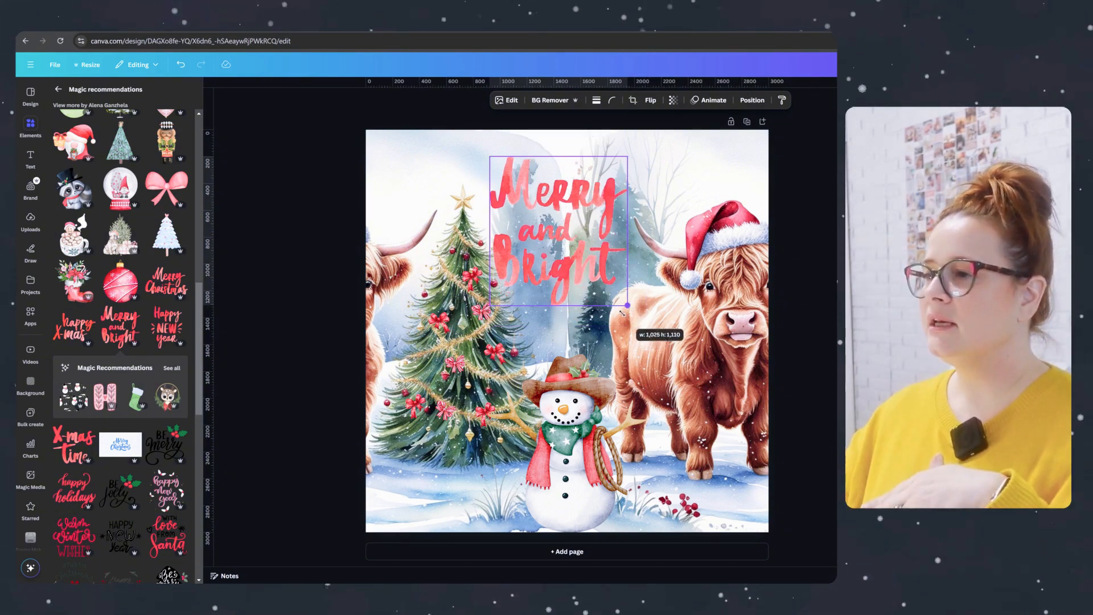
left_click_drag(558, 276, 572, 279)
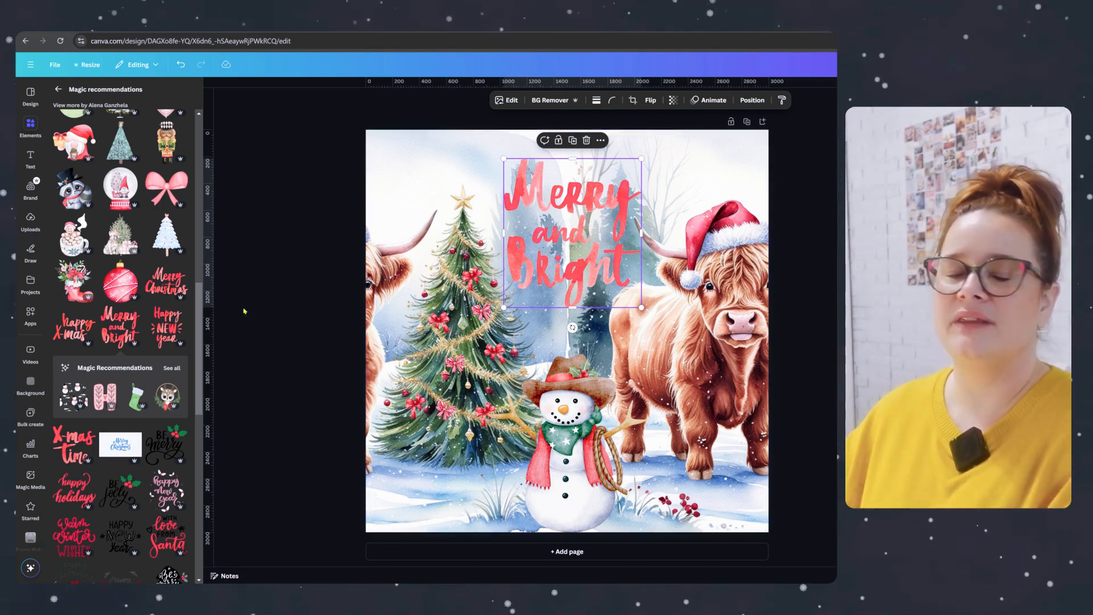
Search the elements library for "text background"
left_click(30, 127)
left_click(110, 97)
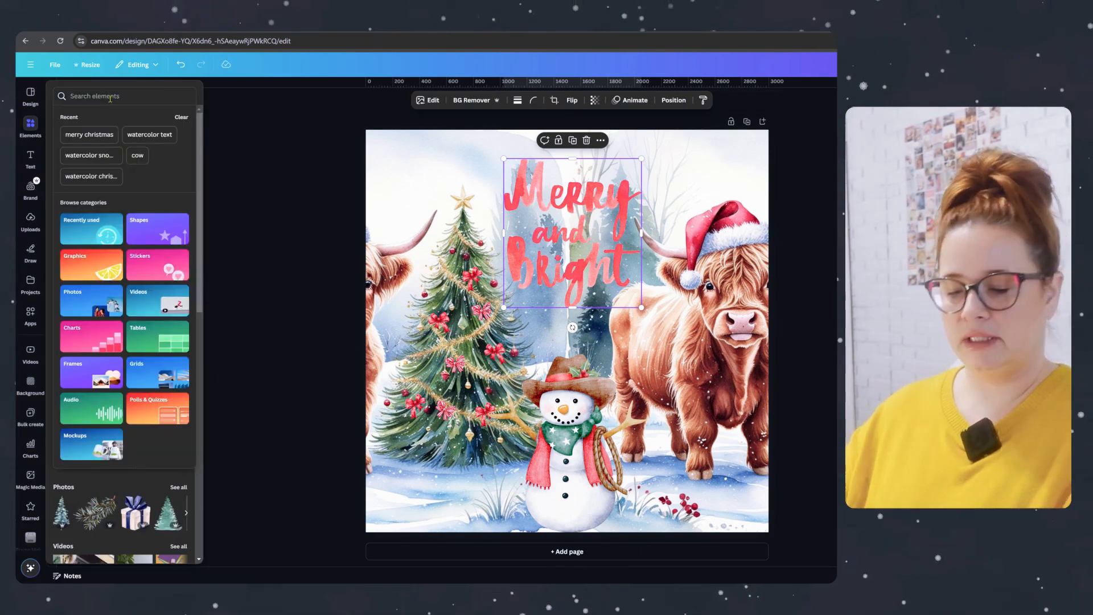
type("terx")
key("BackSpace")
key("BackSpace")
type("xt b")
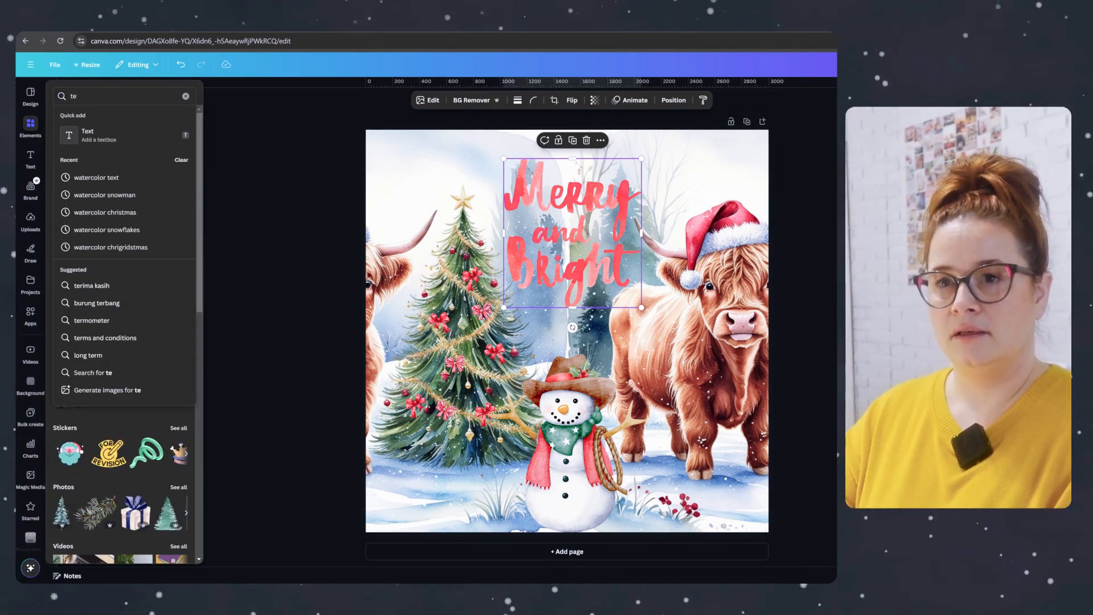
type("ackground")
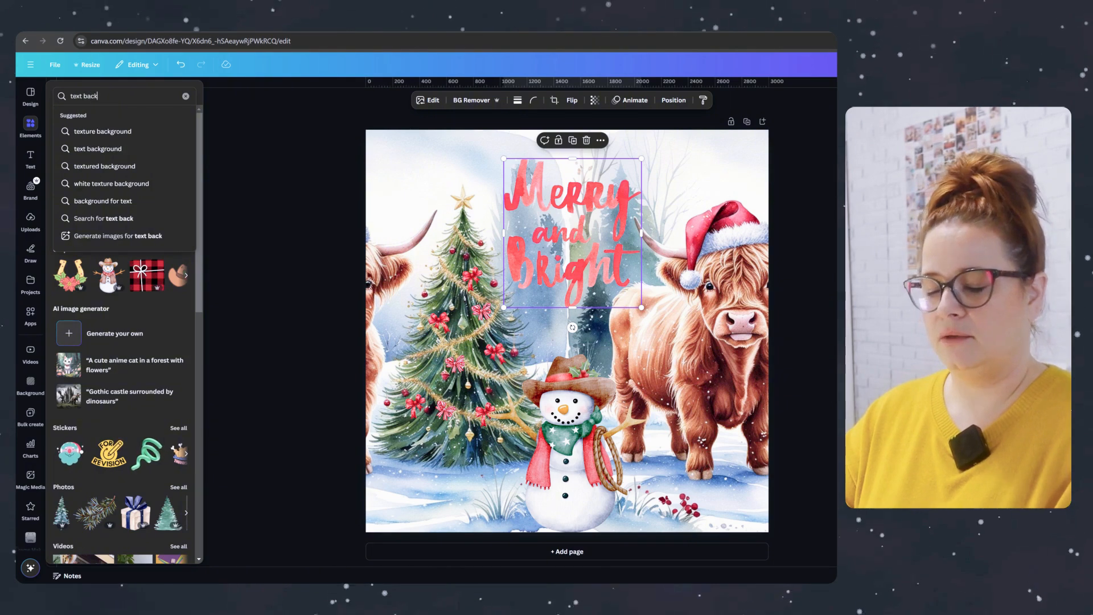
key("Return")
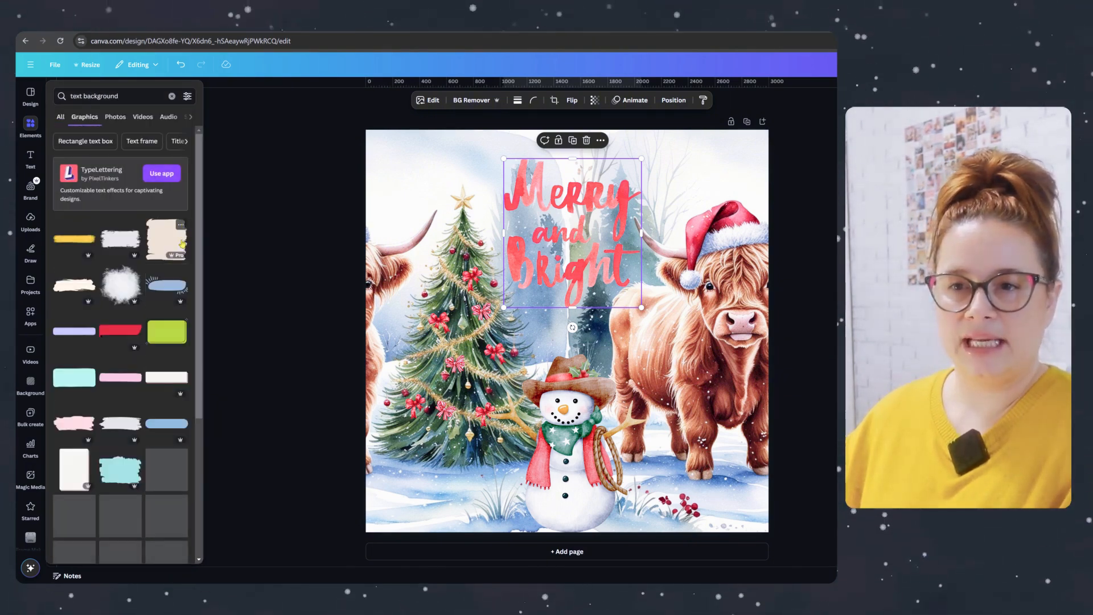
Add the soft white cloud graphic to the design and send it one layer backward, behind the Merry and Bright lettering
left_click(126, 292)
left_click_drag(596, 362, 586, 334)
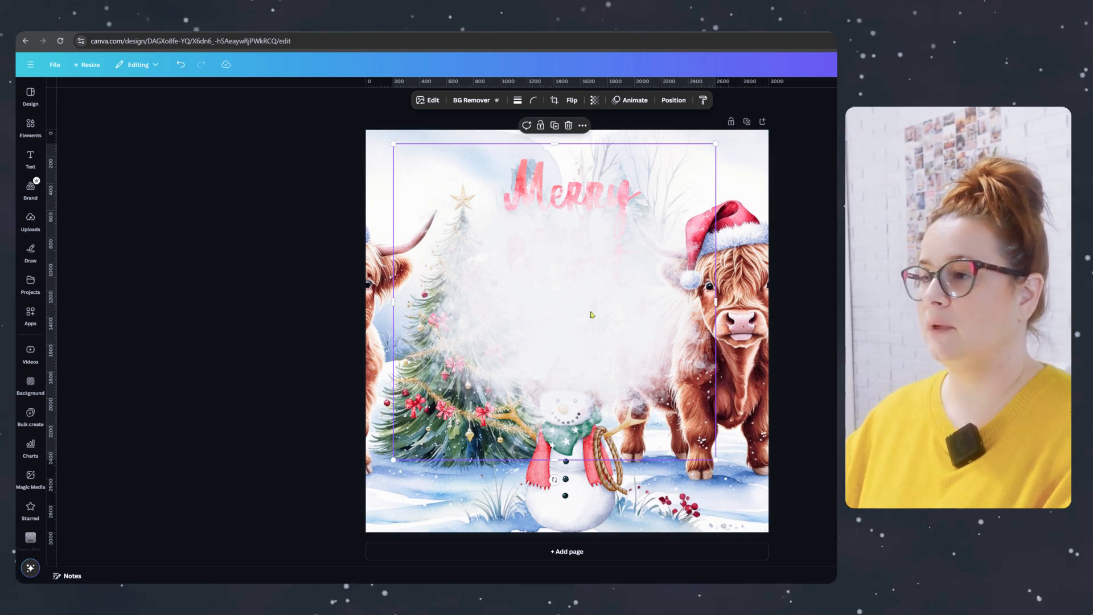
right_click(592, 314)
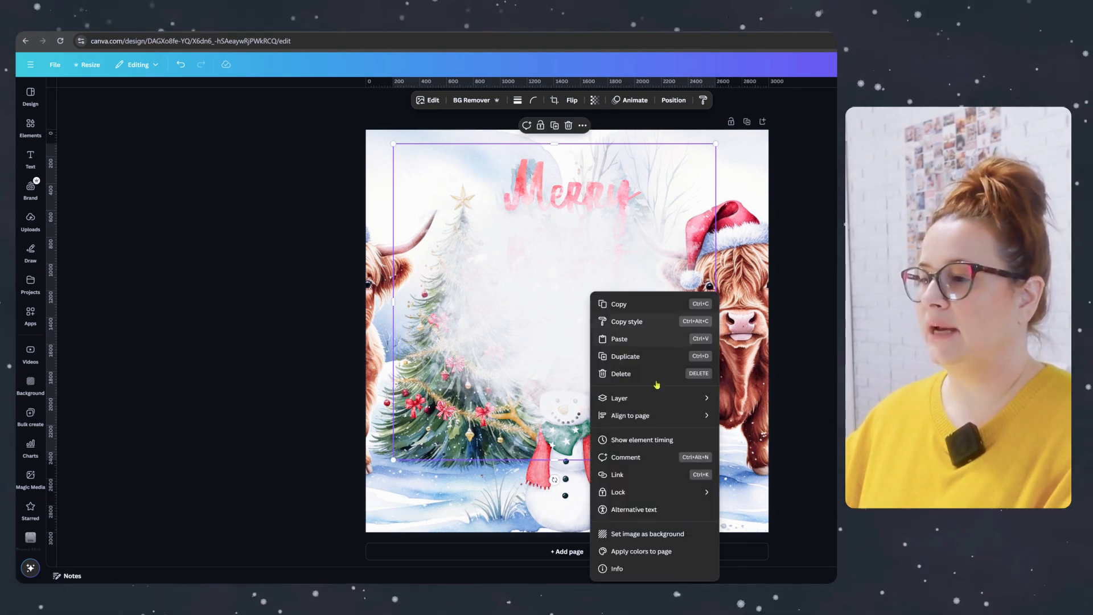
mouse_move(660, 402)
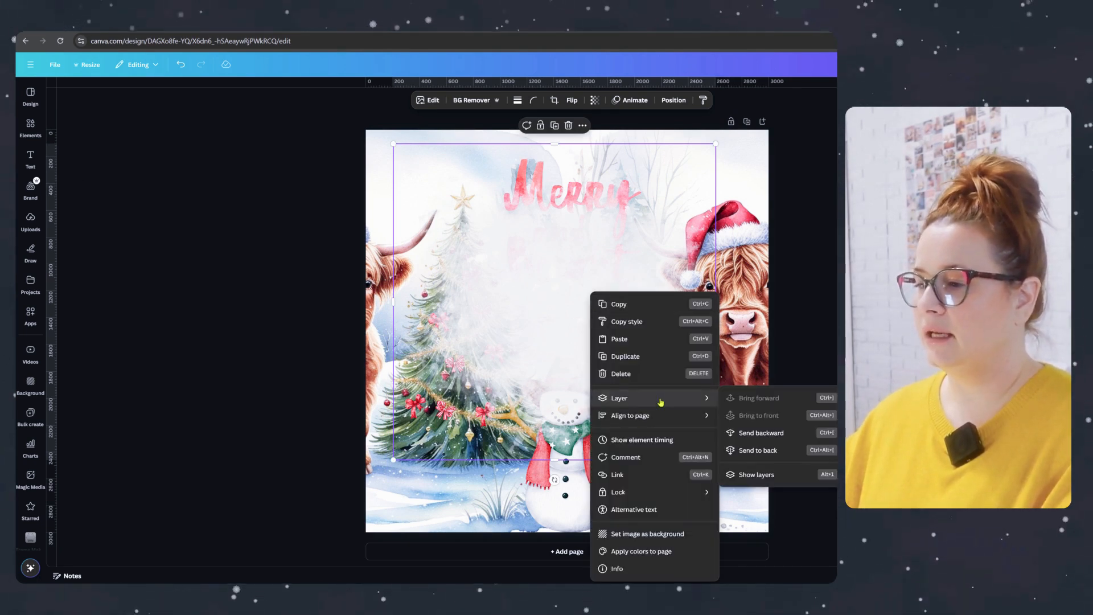
left_click(749, 434)
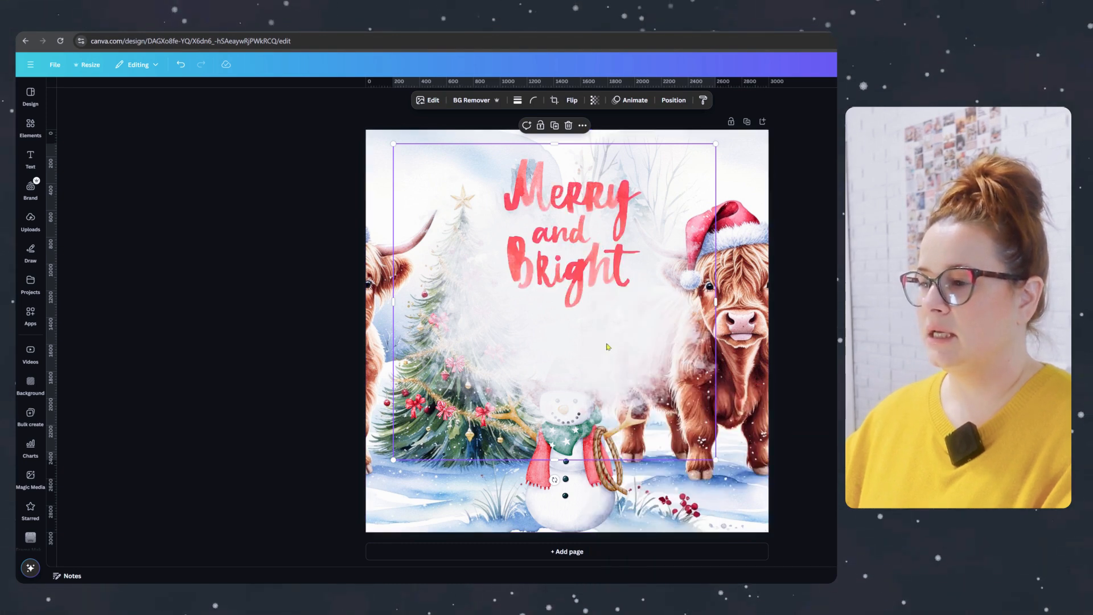
Shrink the white cloud to slightly larger than the lettering and centre it over the upper seam, behind Merry and Bright
mouse_move(606, 344)
left_mouse_down()
mouse_move(605, 298)
mouse_move(606, 349)
left_mouse_up()
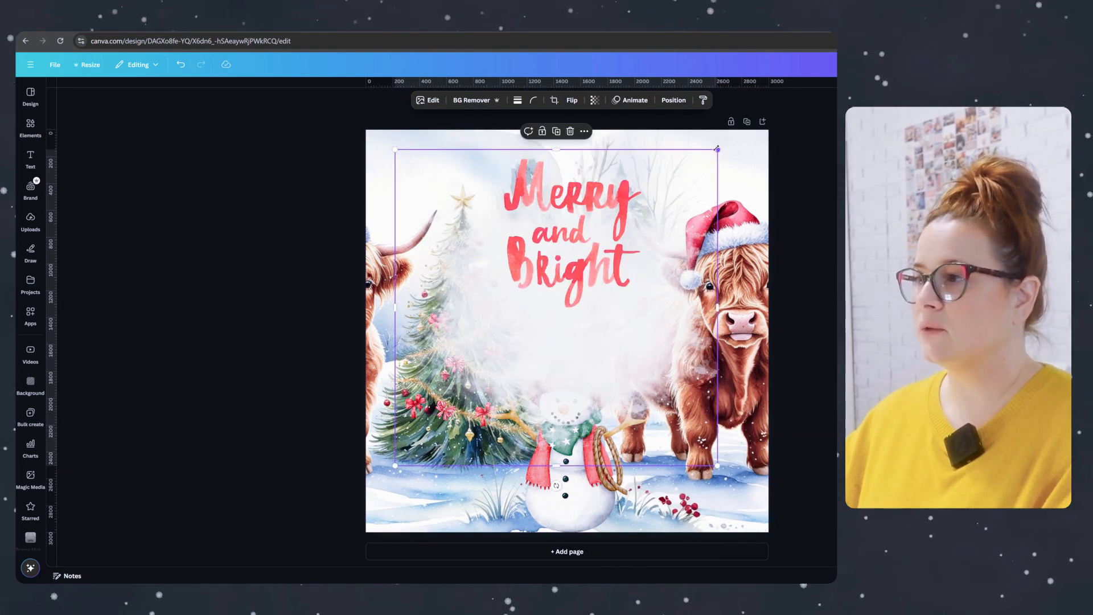
left_click_drag(716, 149, 579, 329)
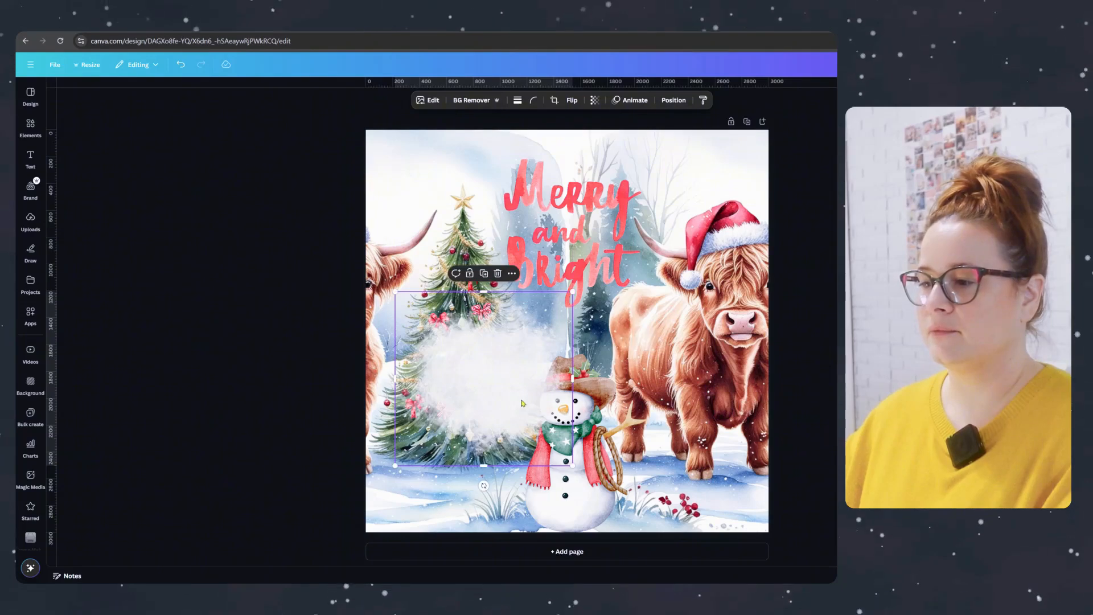
left_click_drag(521, 399, 605, 254)
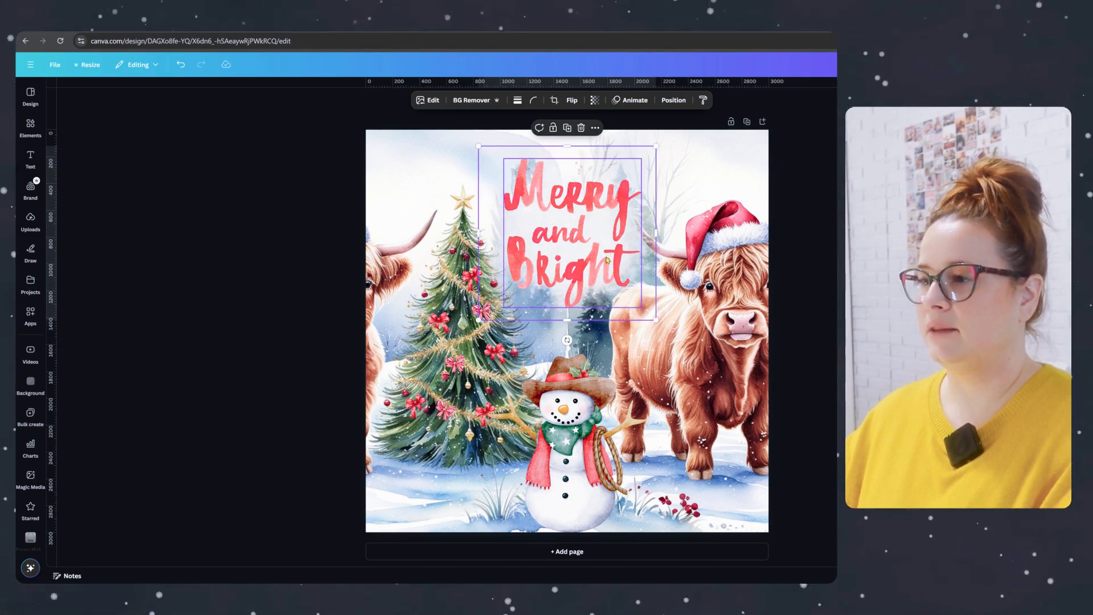
Lower the Merry and Bright lettering slightly, closer to the snowman's hat
left_click(581, 278)
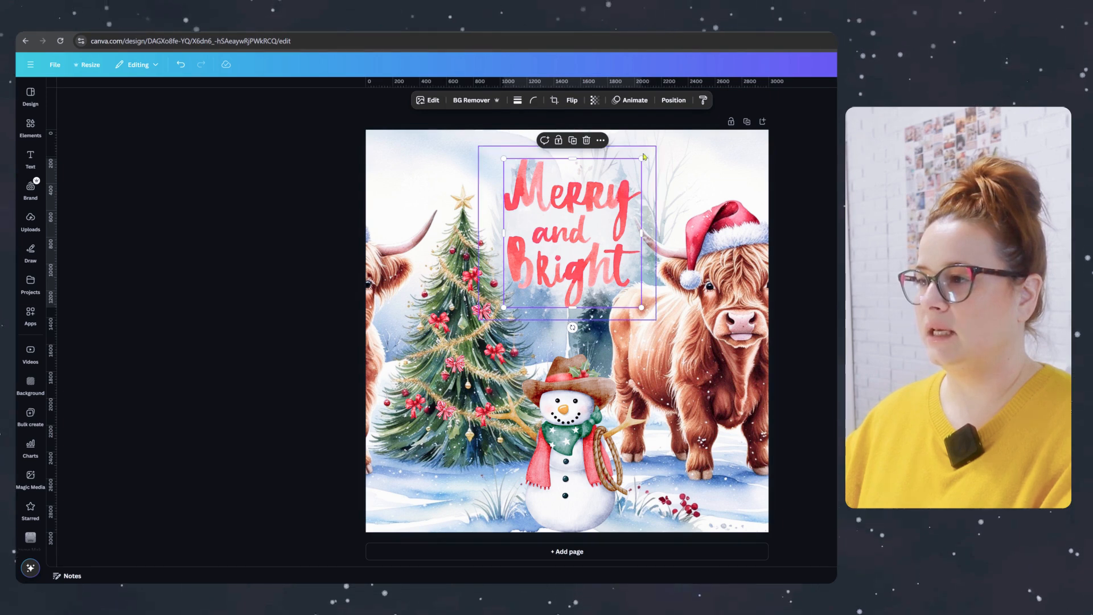
left_click_drag(581, 278, 580, 292)
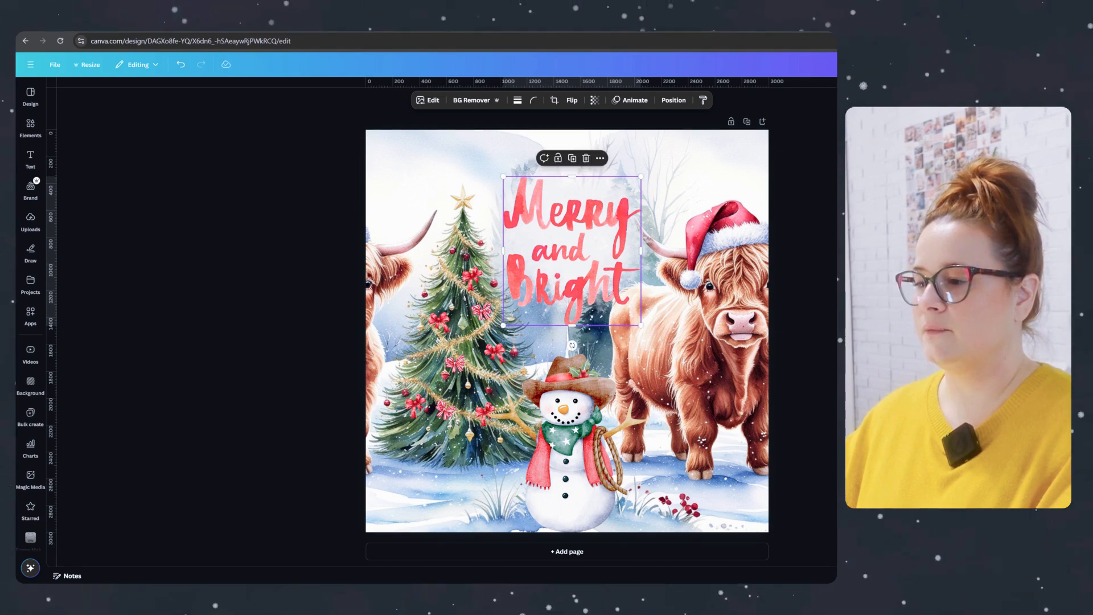
left_click(815, 457)
Enlarge the snowman slightly so its hat reaches higher up the seam, and recentre it over the seam
left_click(575, 452)
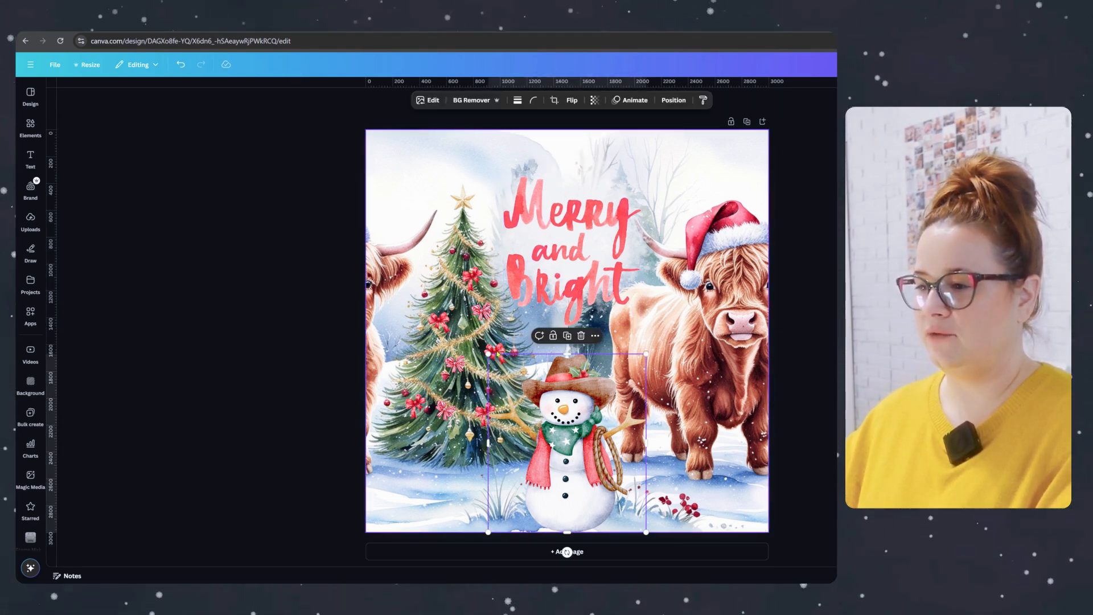
left_click_drag(488, 354, 475, 339)
left_click_drag(593, 471, 598, 471)
left_click(817, 460)
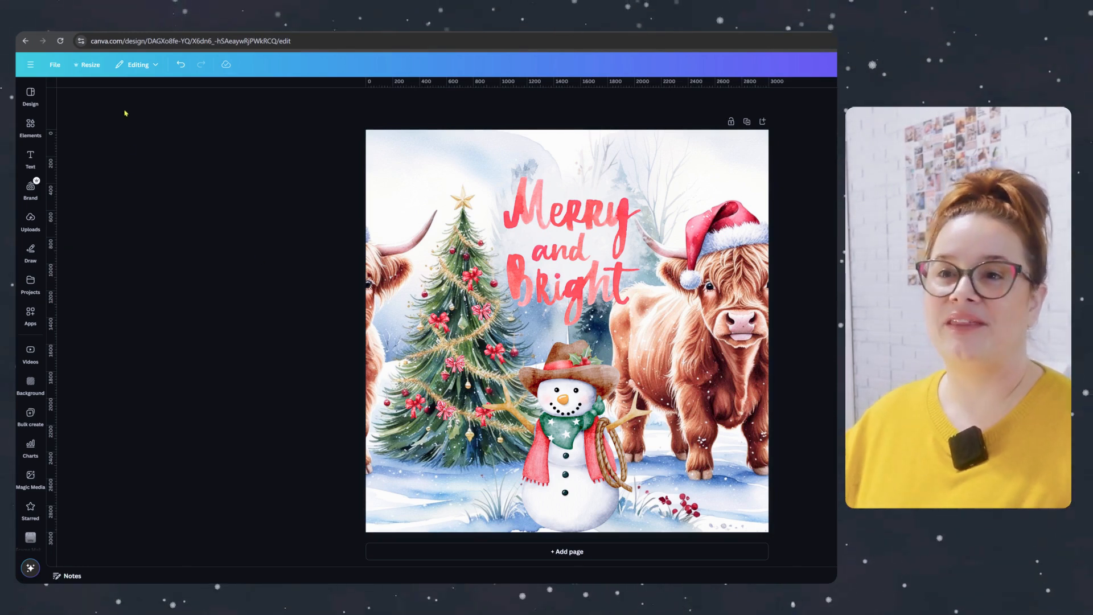
Resize this design to 2790 × 2460 px without making a copy
left_click(85, 65)
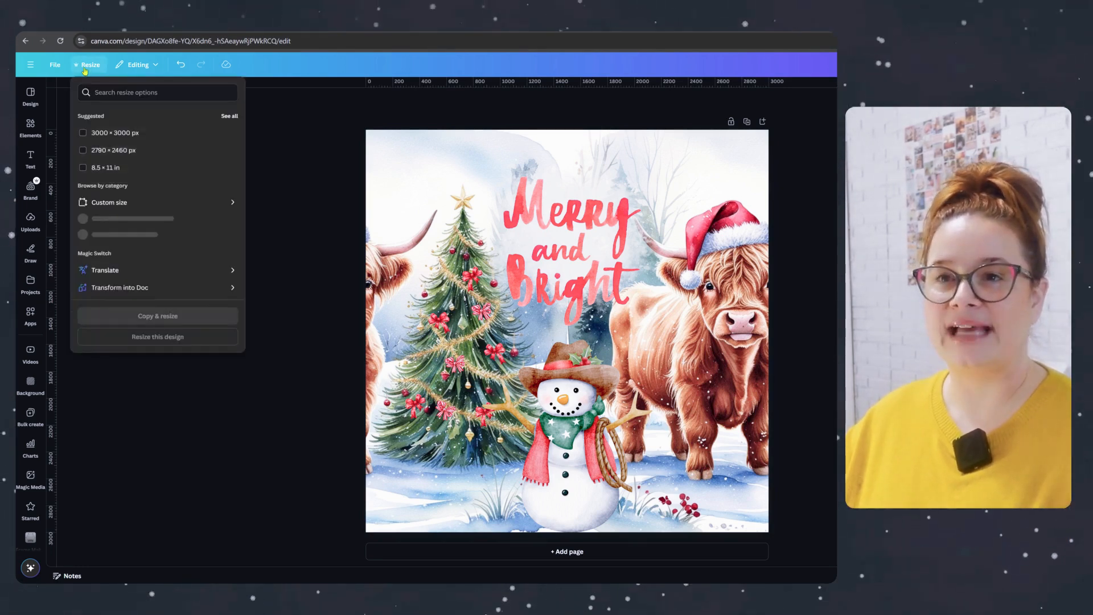
left_click(82, 151)
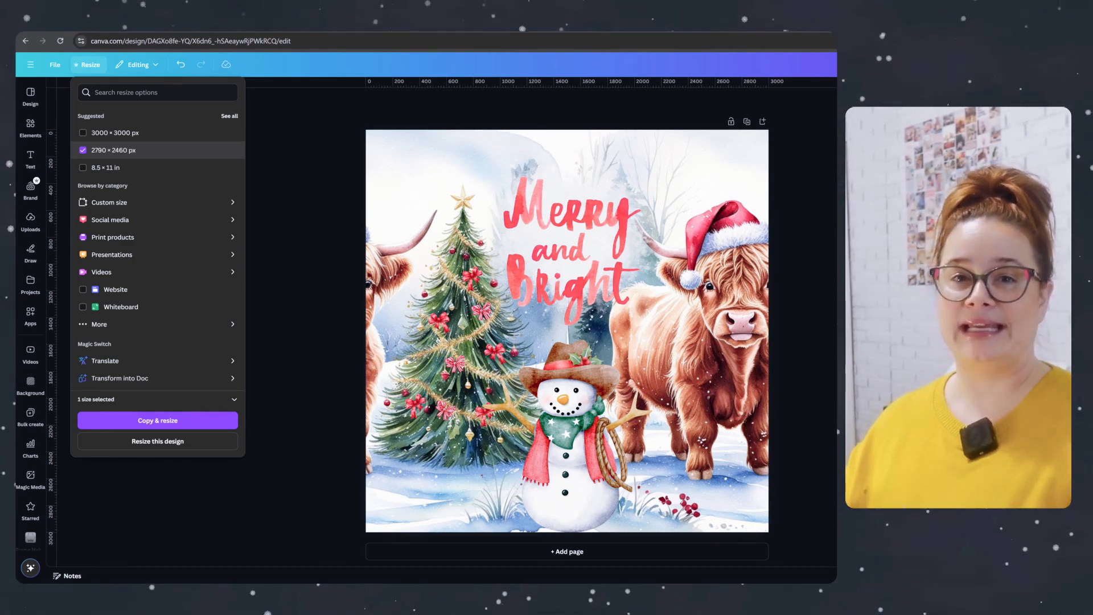
left_click(157, 443)
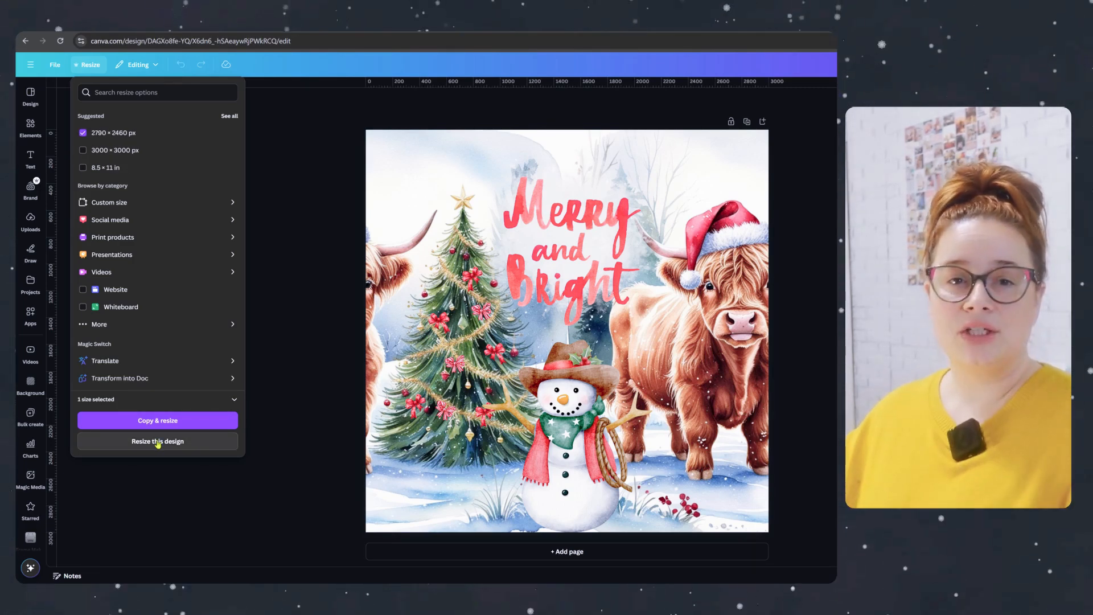
left_click(157, 442)
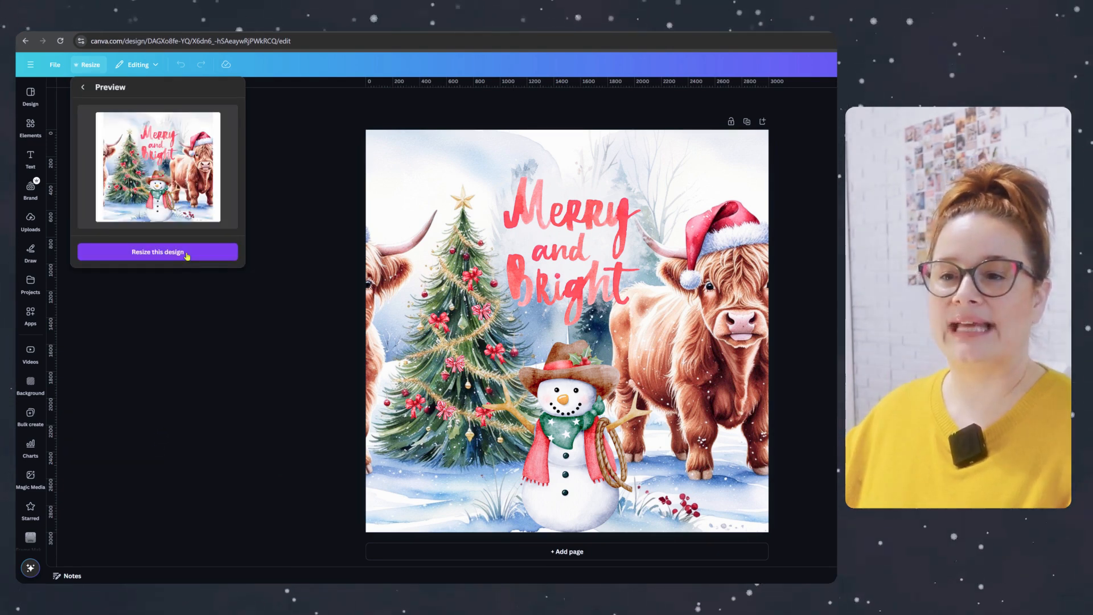
left_click(186, 256)
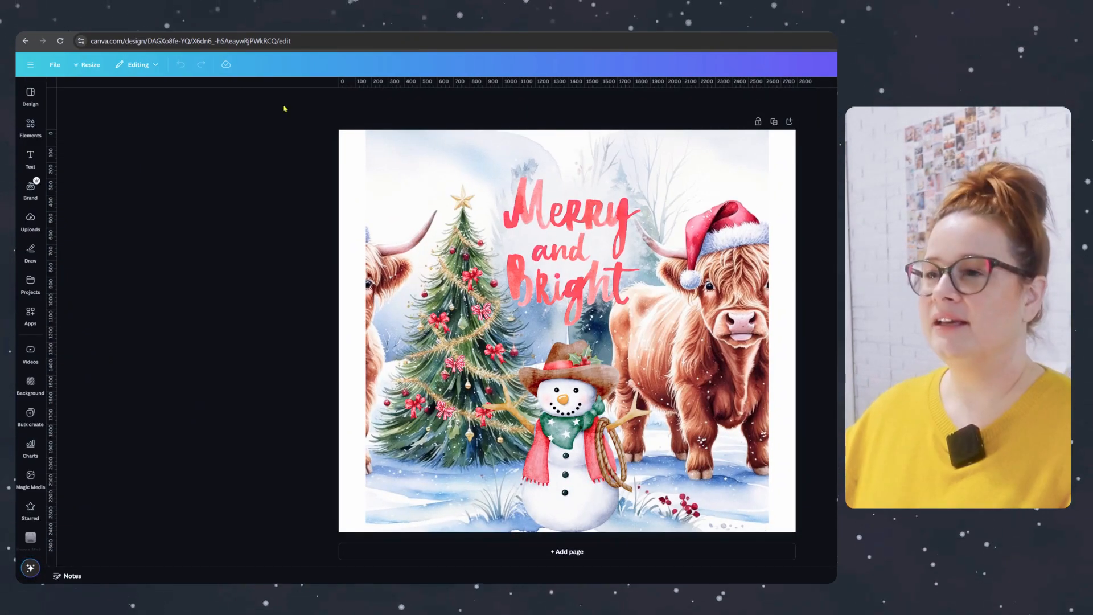
Group all the design's elements and scale the group up from its upper corners to fill the page's full width
left_click_drag(287, 102, 837, 550)
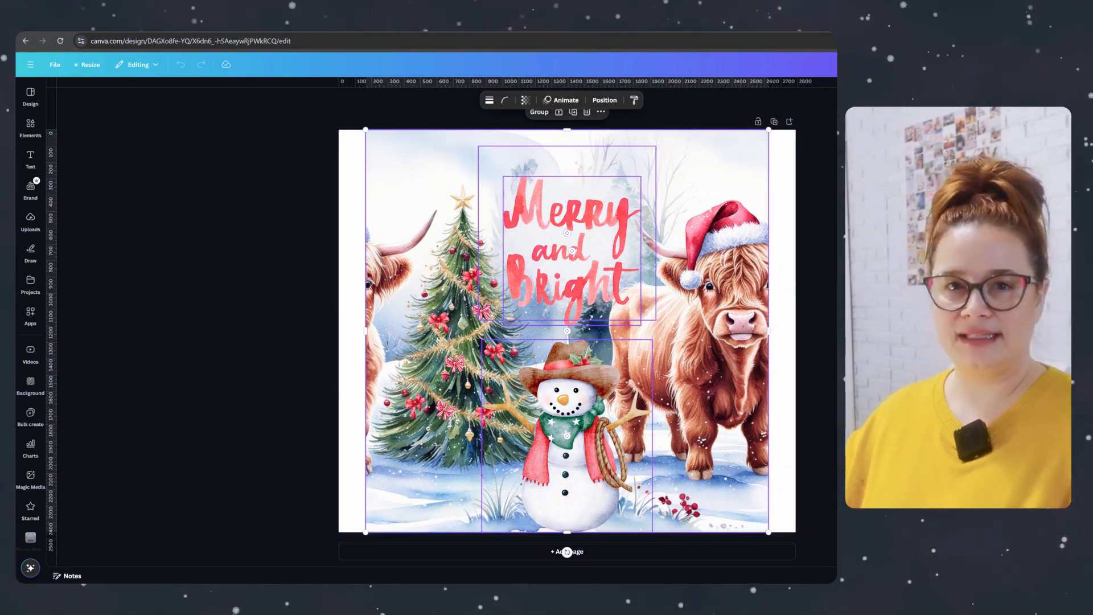
key("ctrl+g")
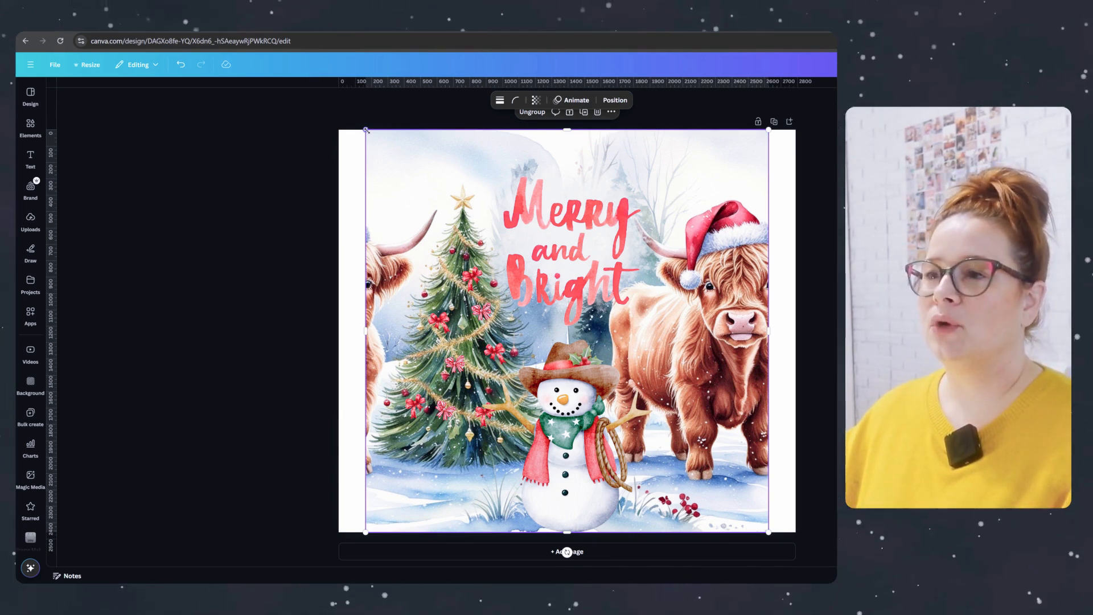
left_click_drag(366, 130, 335, 106)
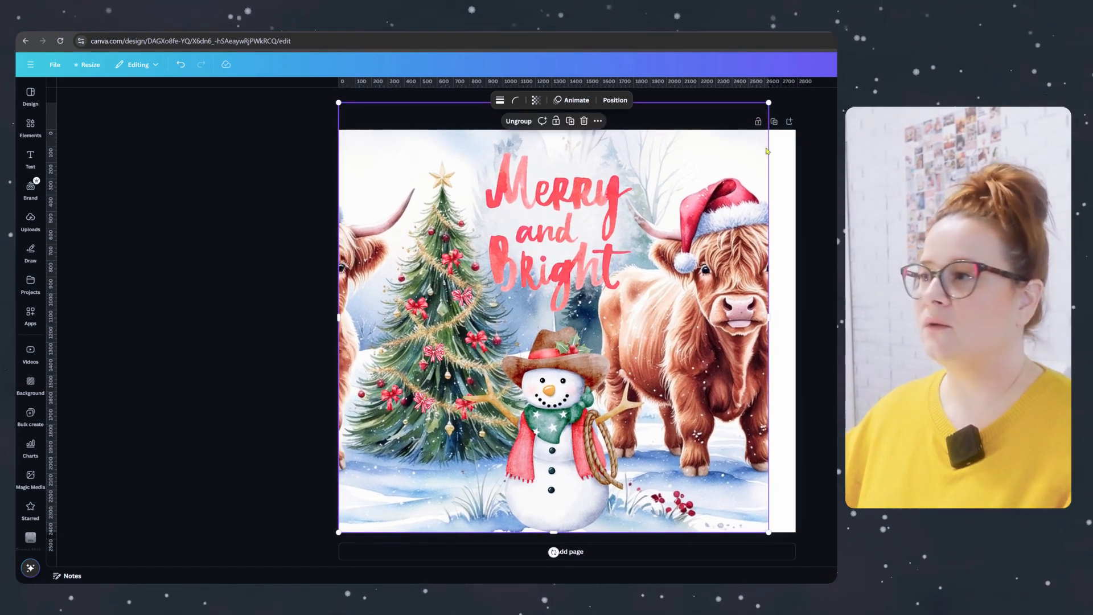
left_click_drag(772, 100, 808, 87)
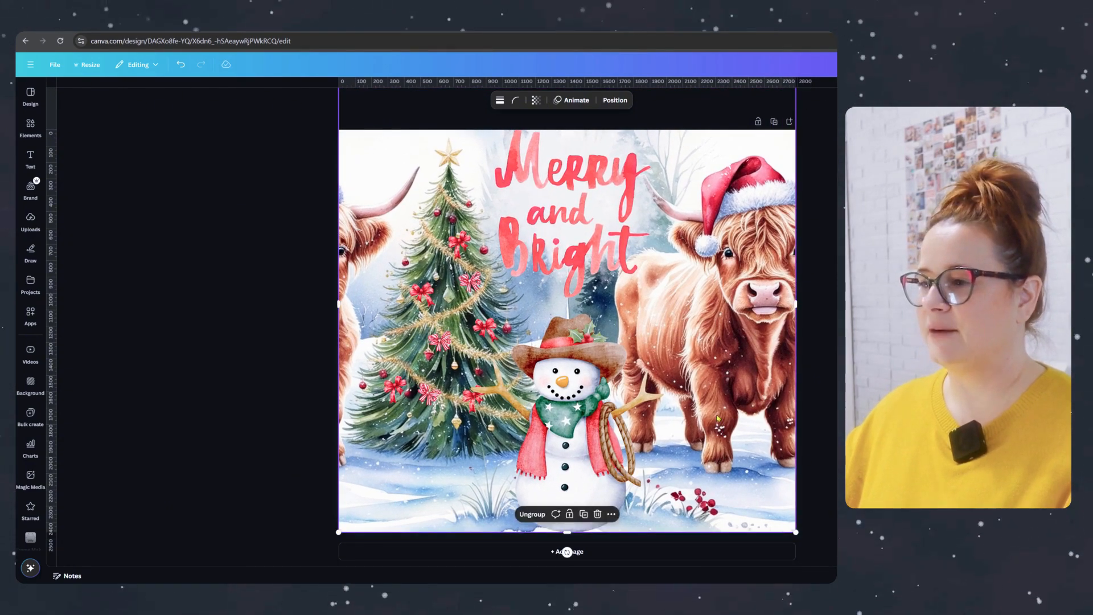
left_click(817, 331)
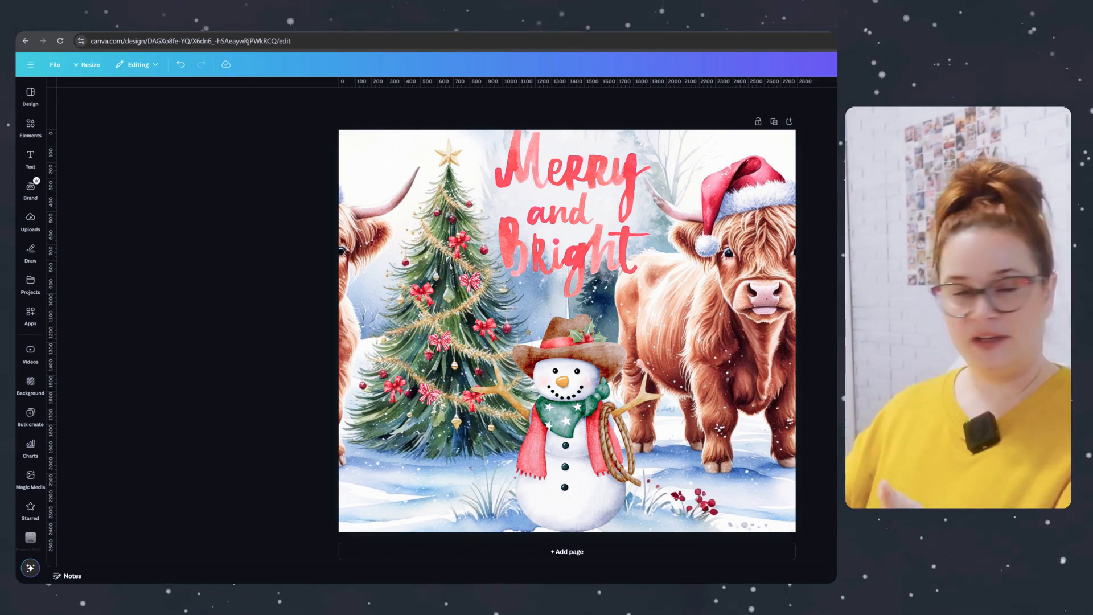
Ungroup the full-page group so the design's elements can be moved individually
left_click(491, 265)
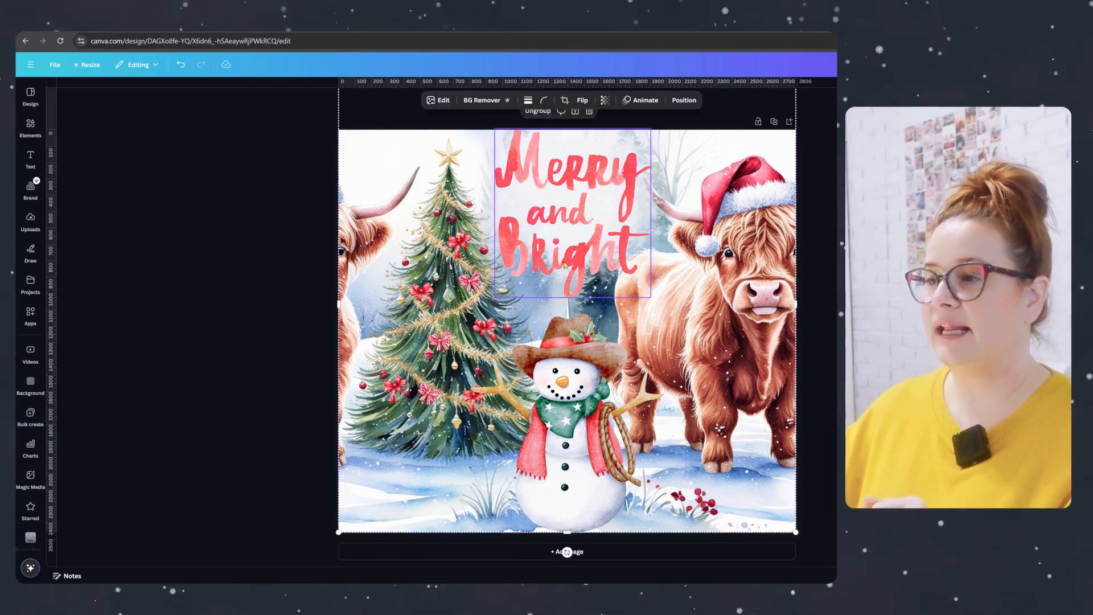
left_click(552, 111)
key("Escape")
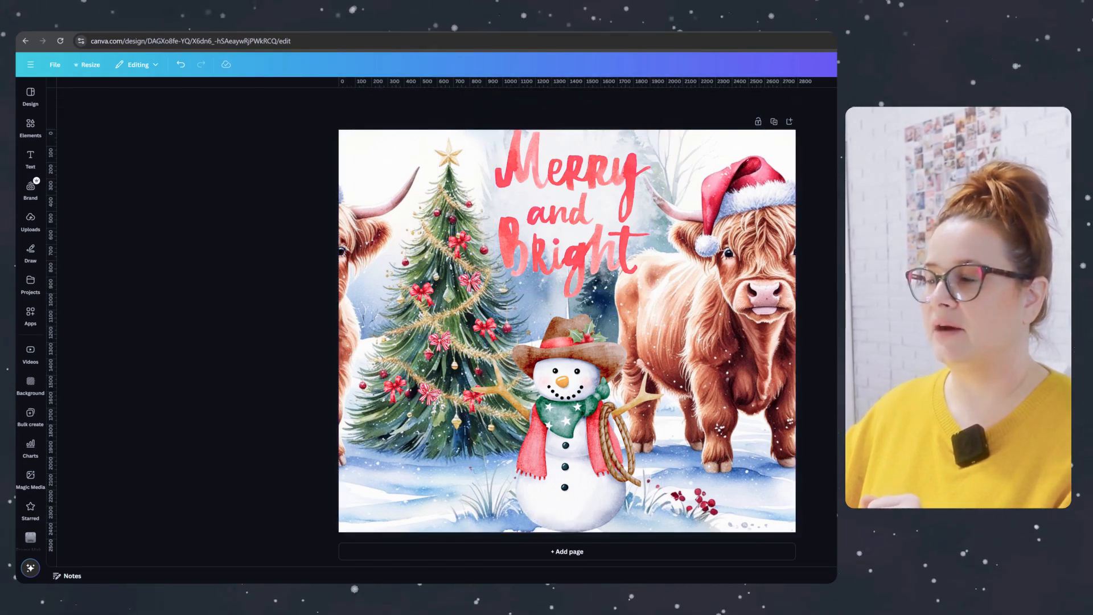
Lower the Merry and Bright lettering to just above the snowman's hat, and move the pale watercolour patch behind it down to match
left_click(565, 265)
left_click_drag(575, 265, 574, 280)
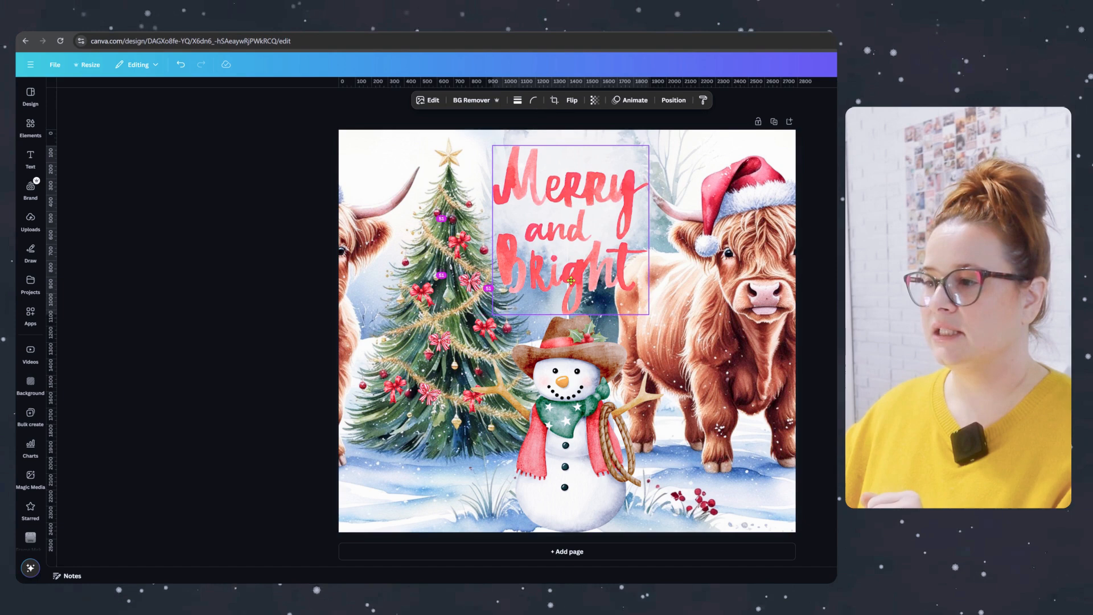
left_click(610, 137)
left_click_drag(611, 136, 608, 165)
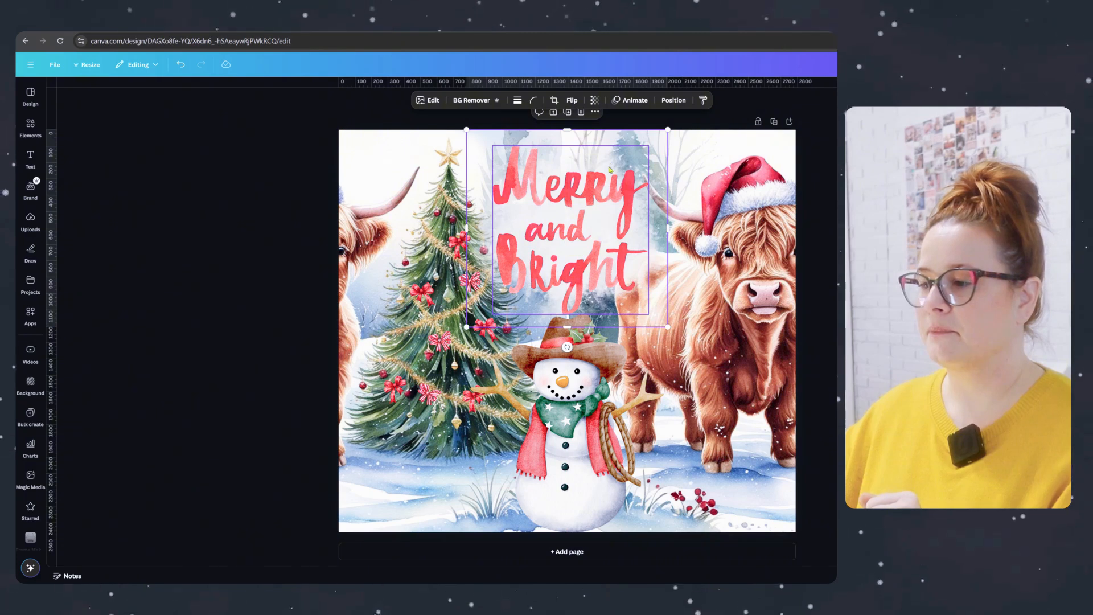
left_click(819, 182)
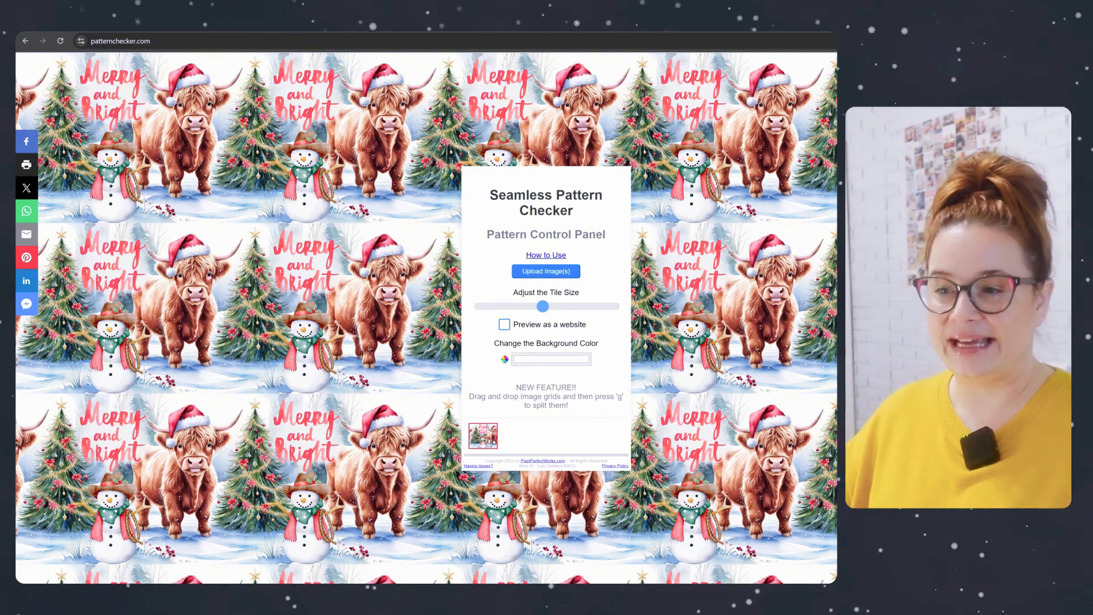
In the Seamless Pattern Checker at patternchecker.com, examine the repeat's seams with the tiles enlarged and then reduced
left_click_drag(547, 313, 598, 321)
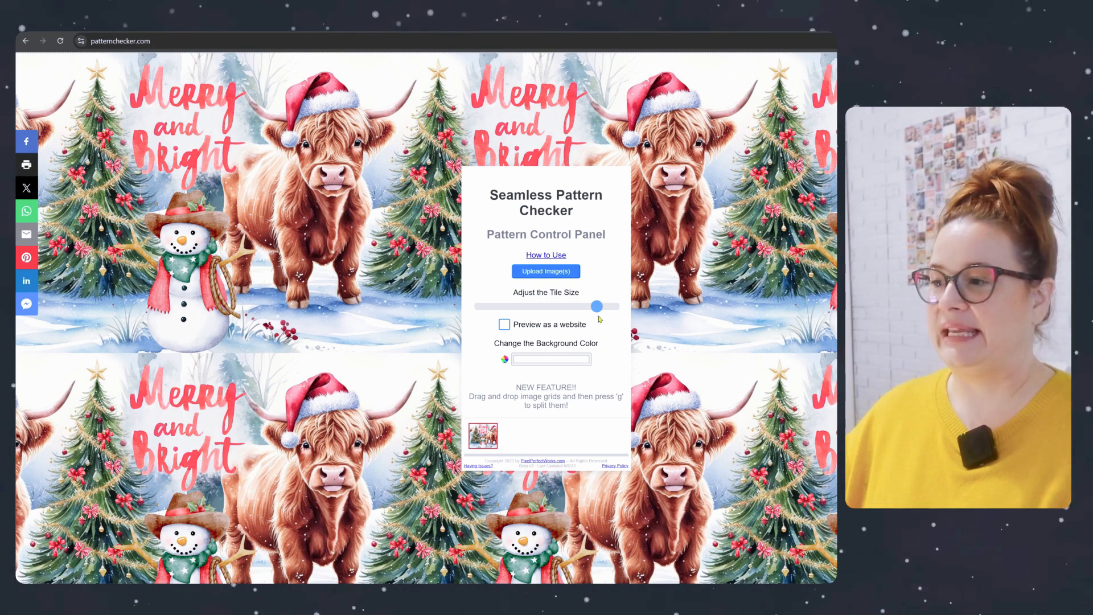
left_click_drag(598, 314, 538, 309)
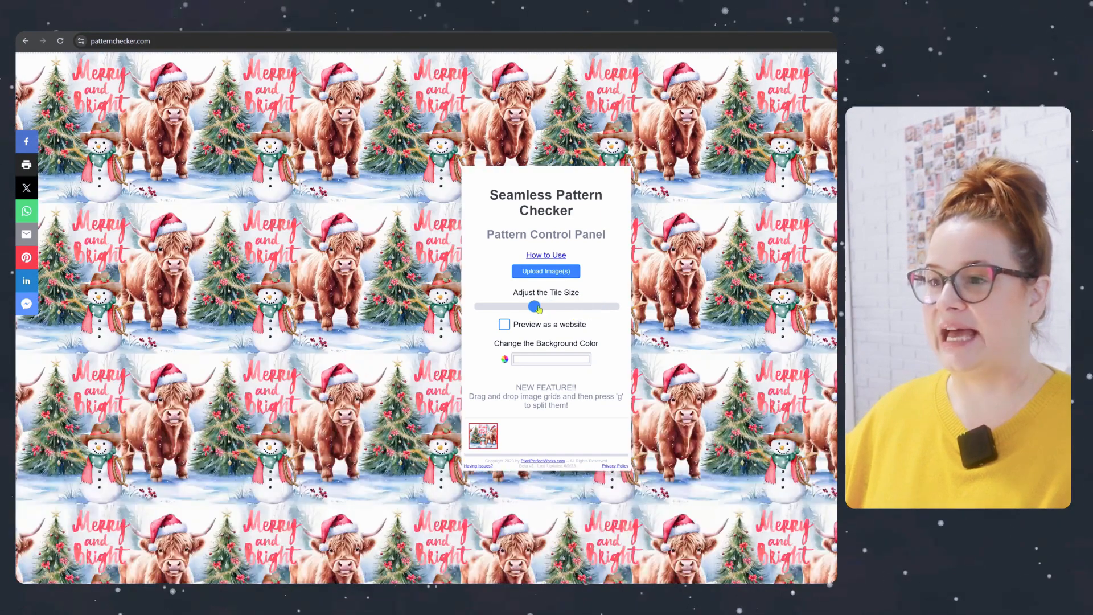